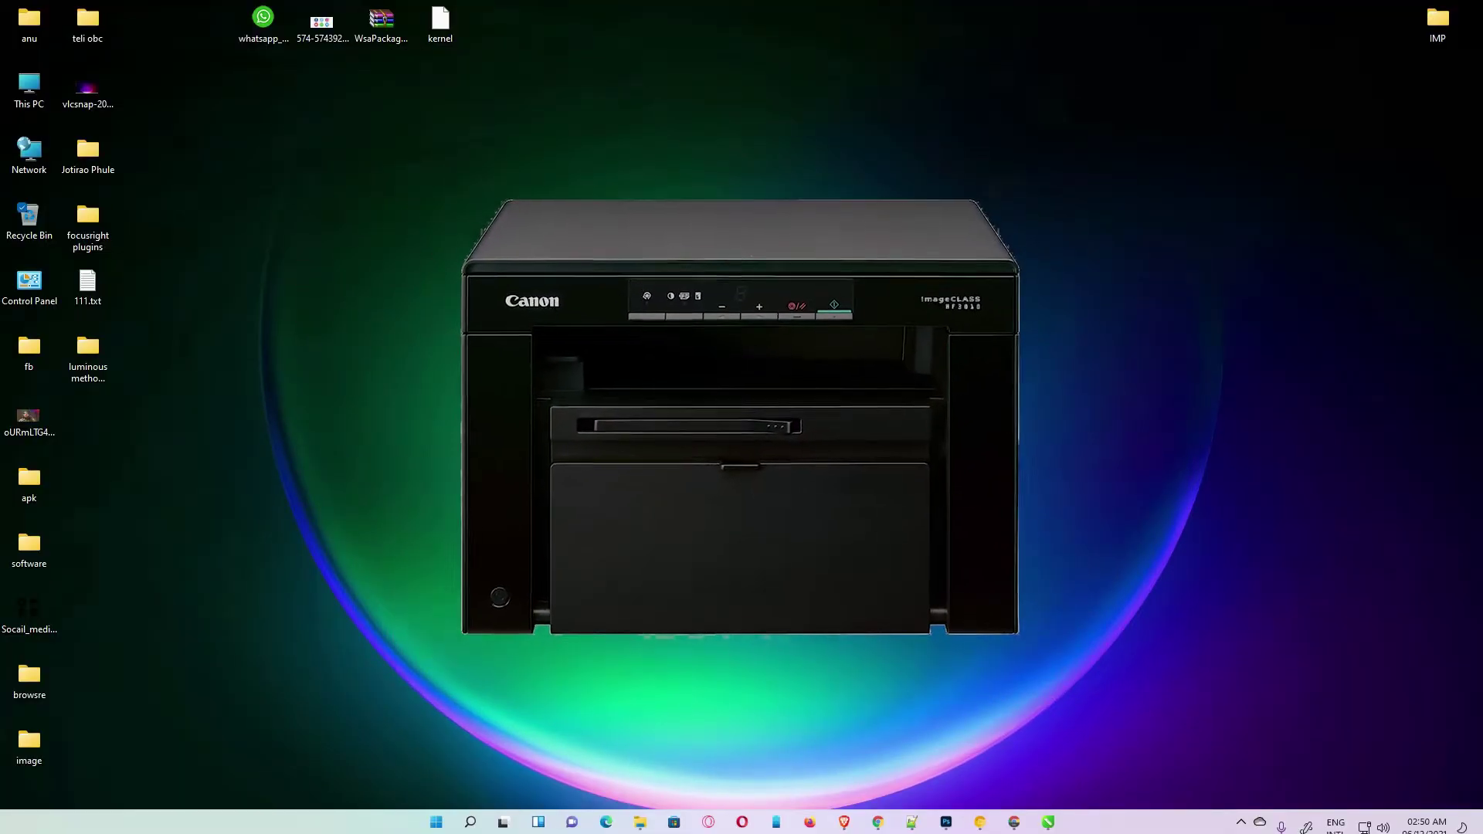
# Restore the Chrome window showing the 'canon mf3010 printer driver' Google results
pyautogui.click(1015, 823)
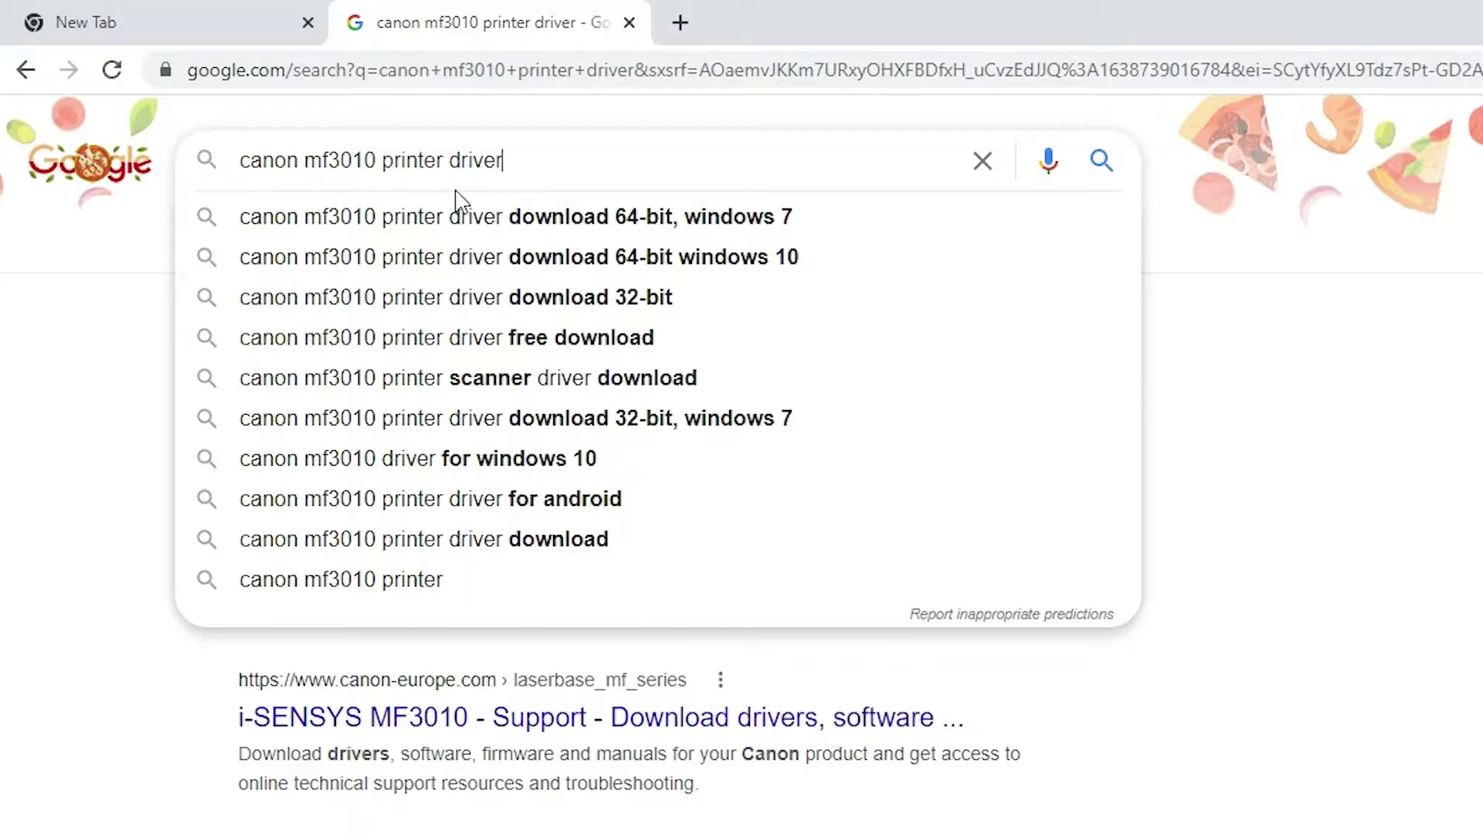
# Rerun the search and open the Canon India 'Support - imageCLASS MF3010' result in a new tab
pyautogui.press('Return')
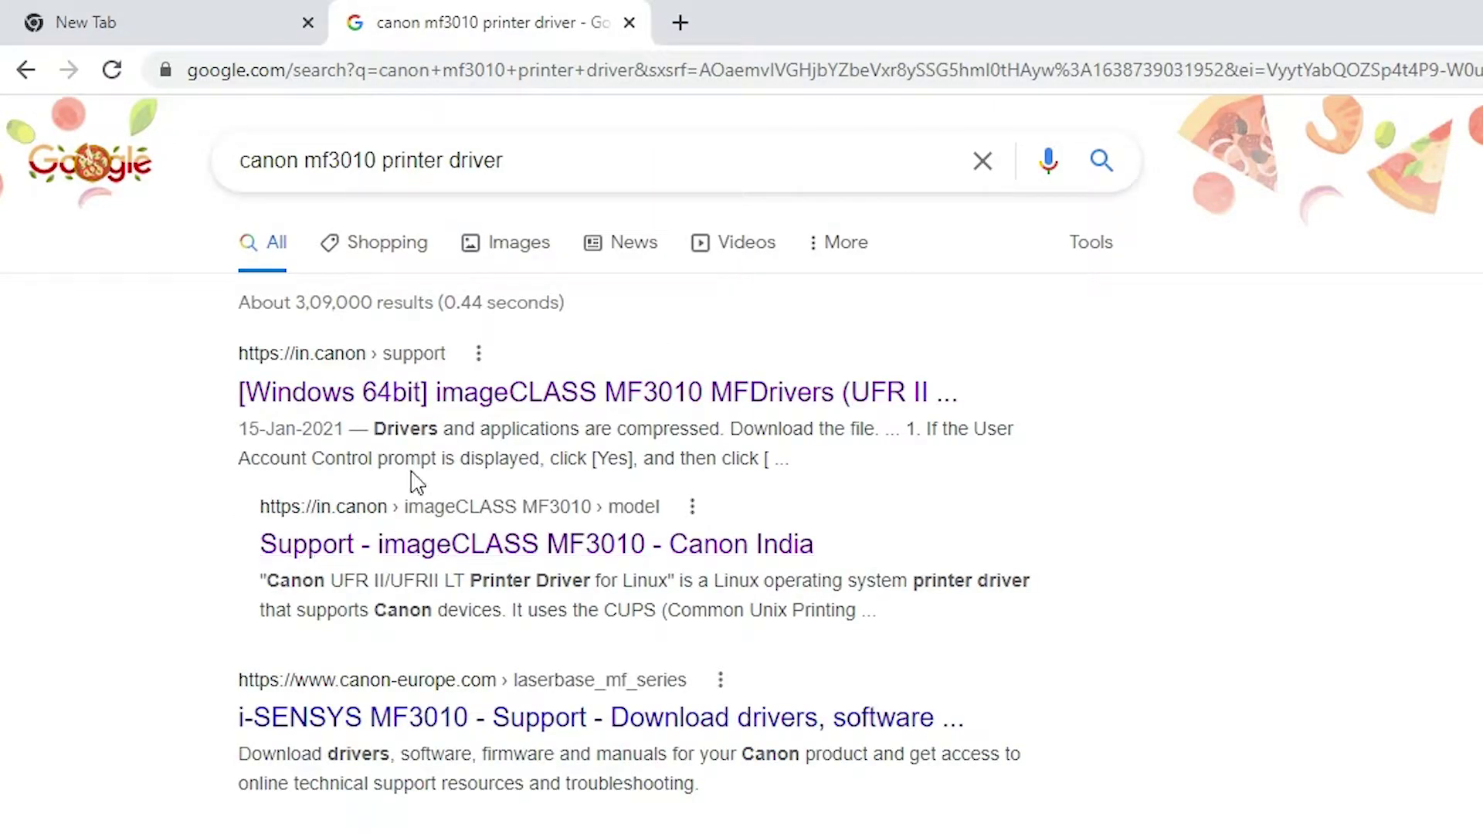
pyautogui.rightClick(553, 543)
pyautogui.click(694, 560)
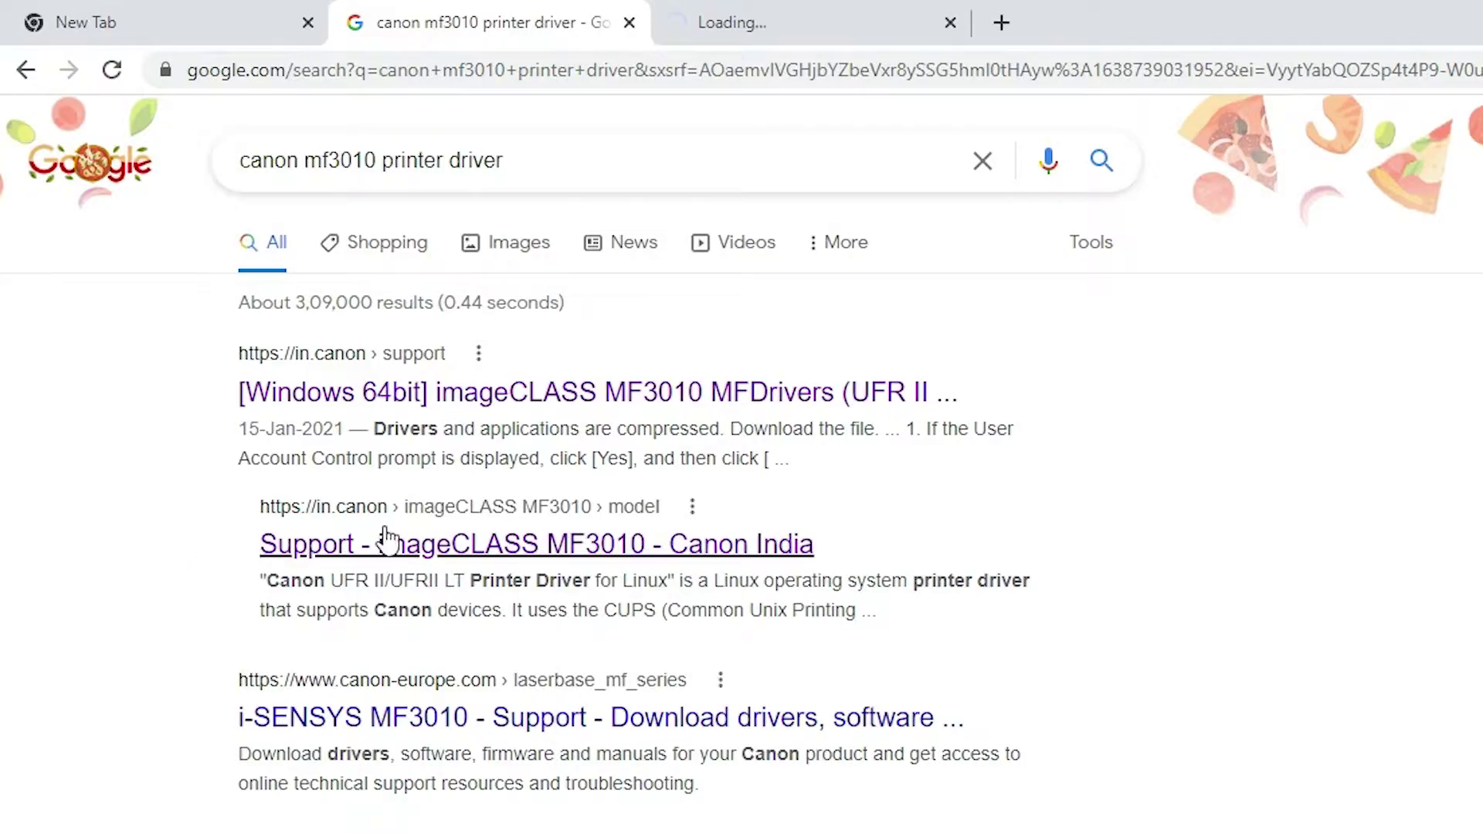
# On the Canon India MF3010 support page, filter the downloads to Drivers
pyautogui.click(742, 23)
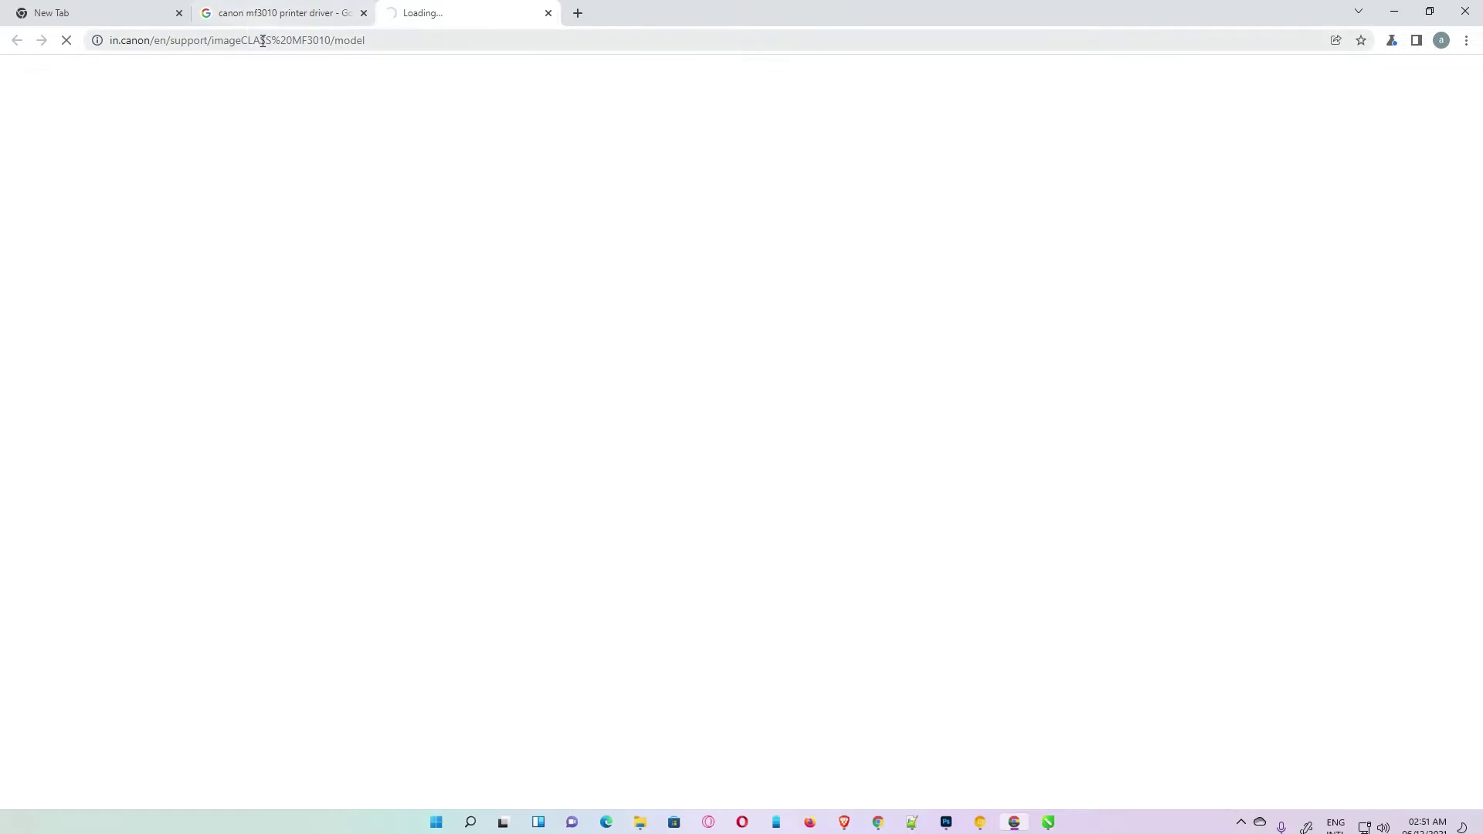
pyautogui.click(387, 40)
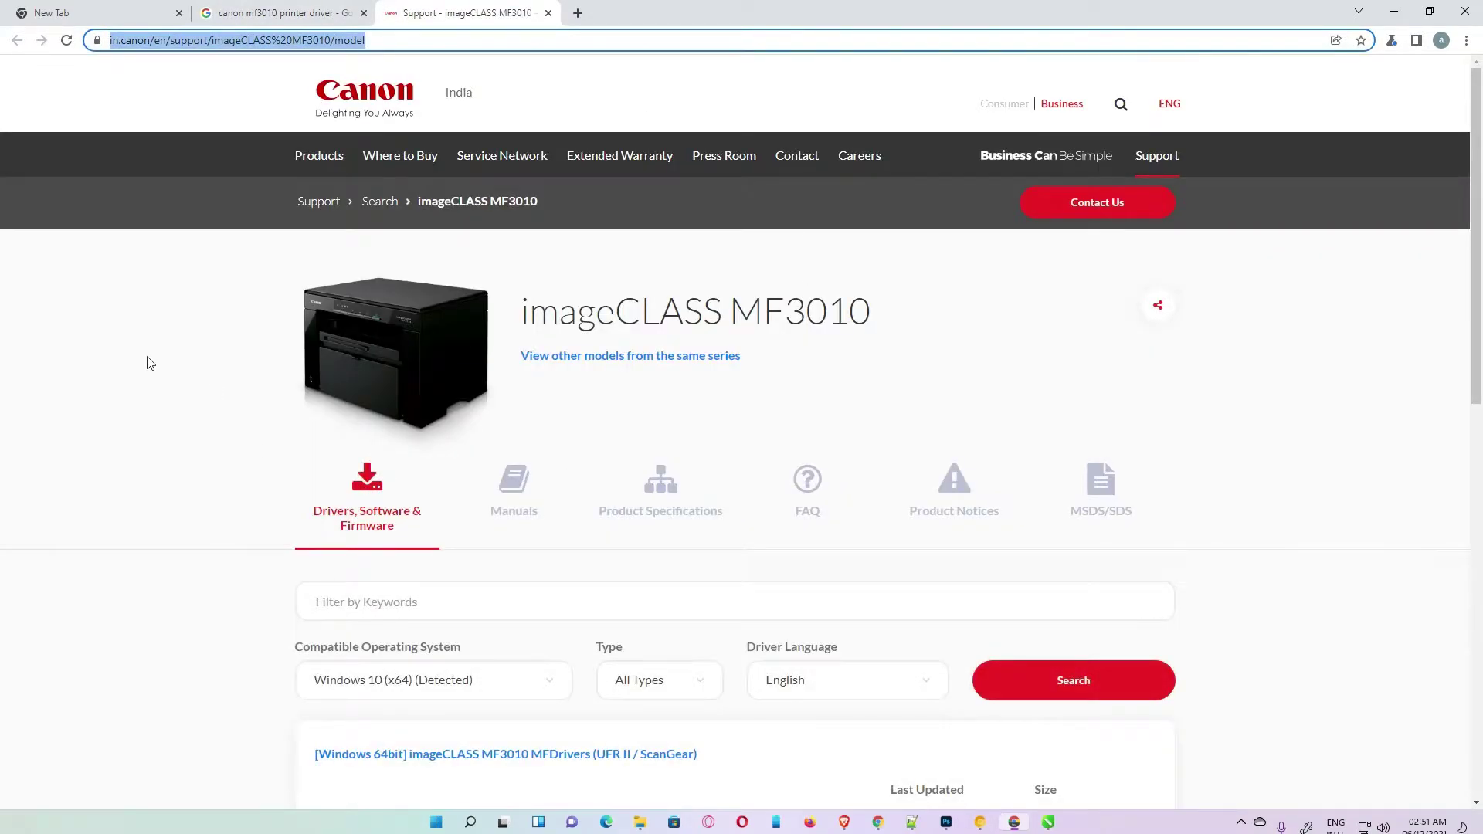
pyautogui.scroll(-2, 166, 379)
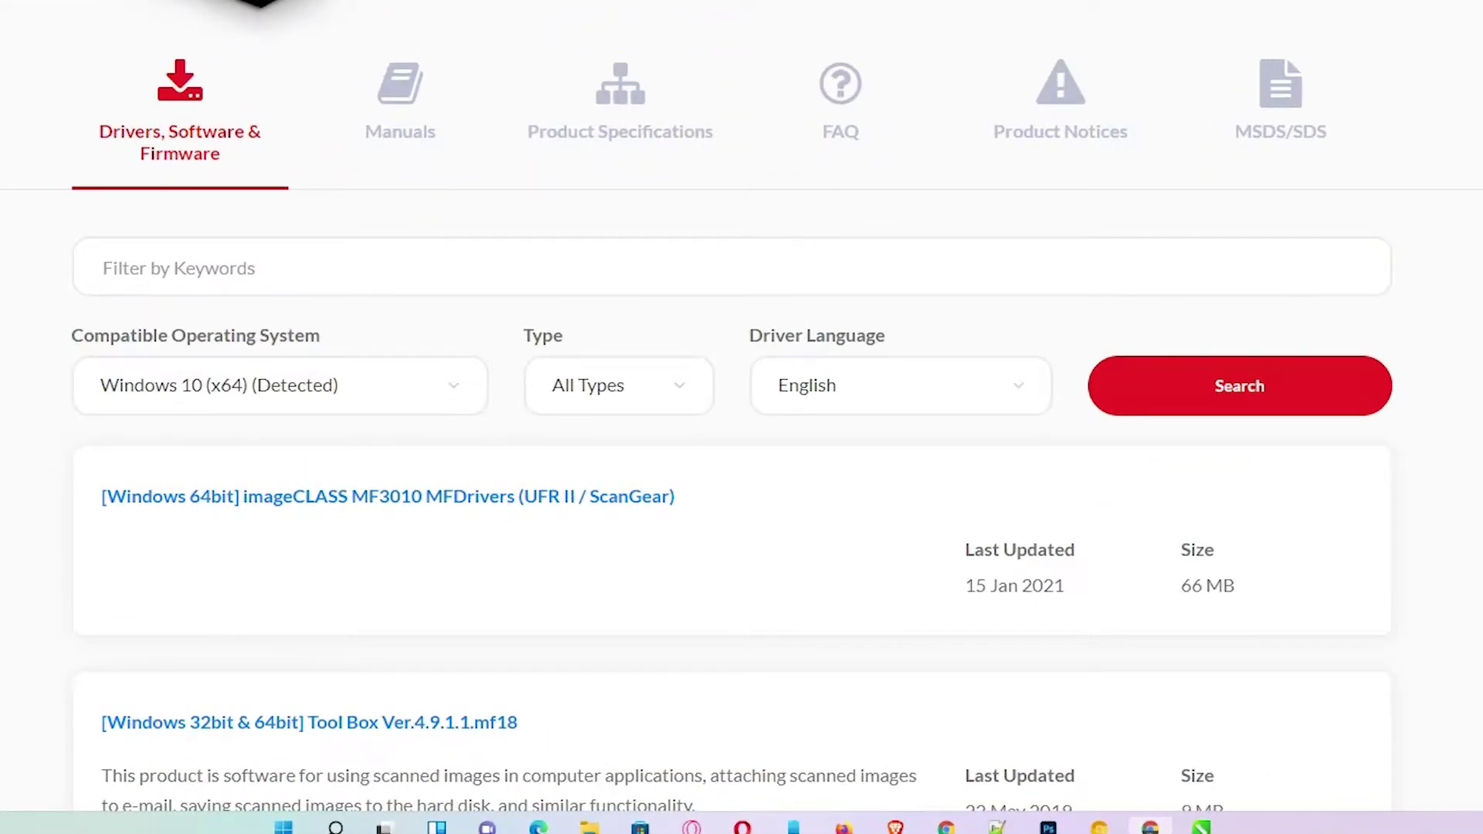
pyautogui.scroll(-1, 742, 417)
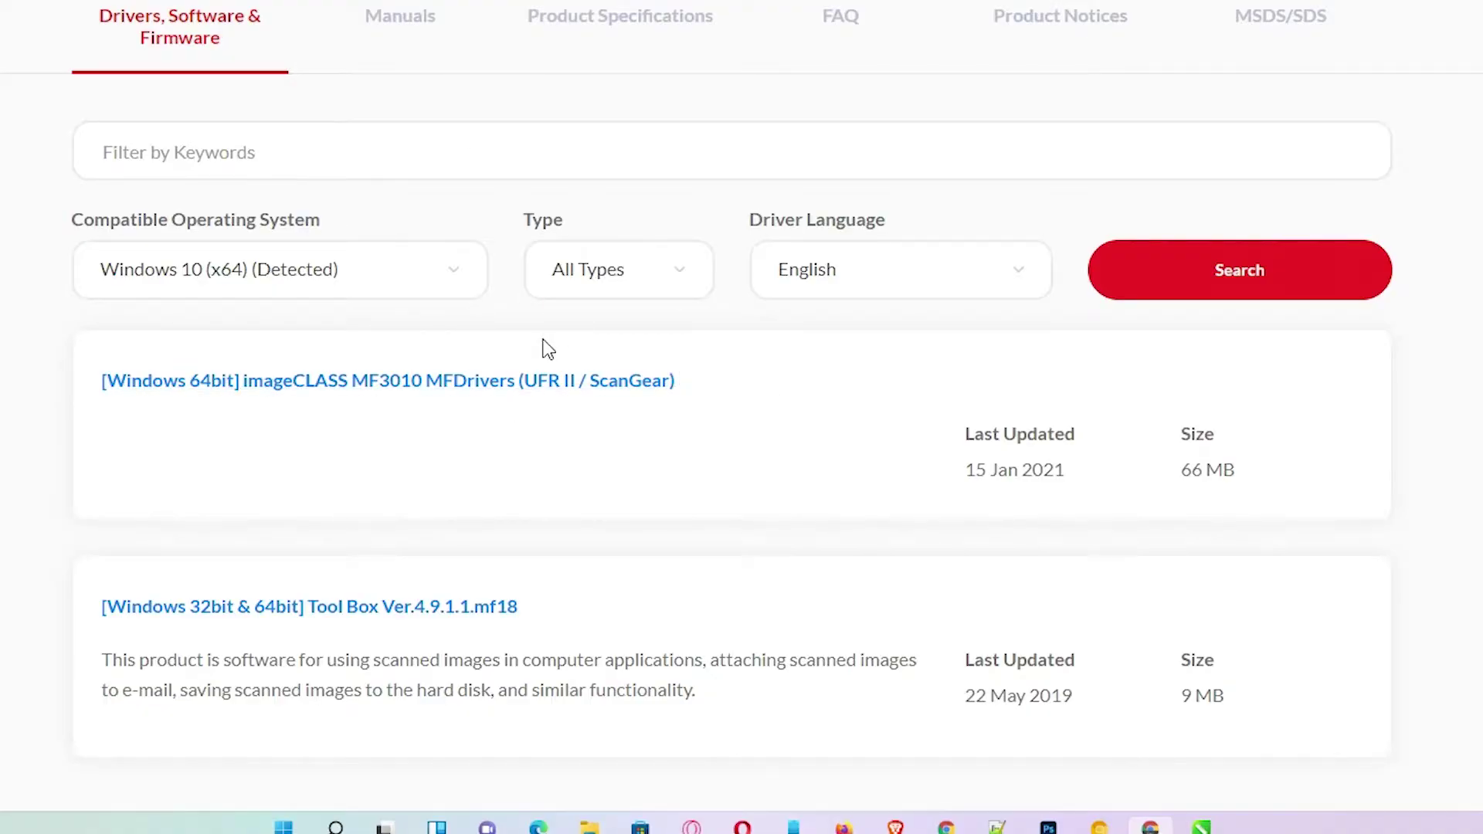
pyautogui.scroll(2, 699, 340)
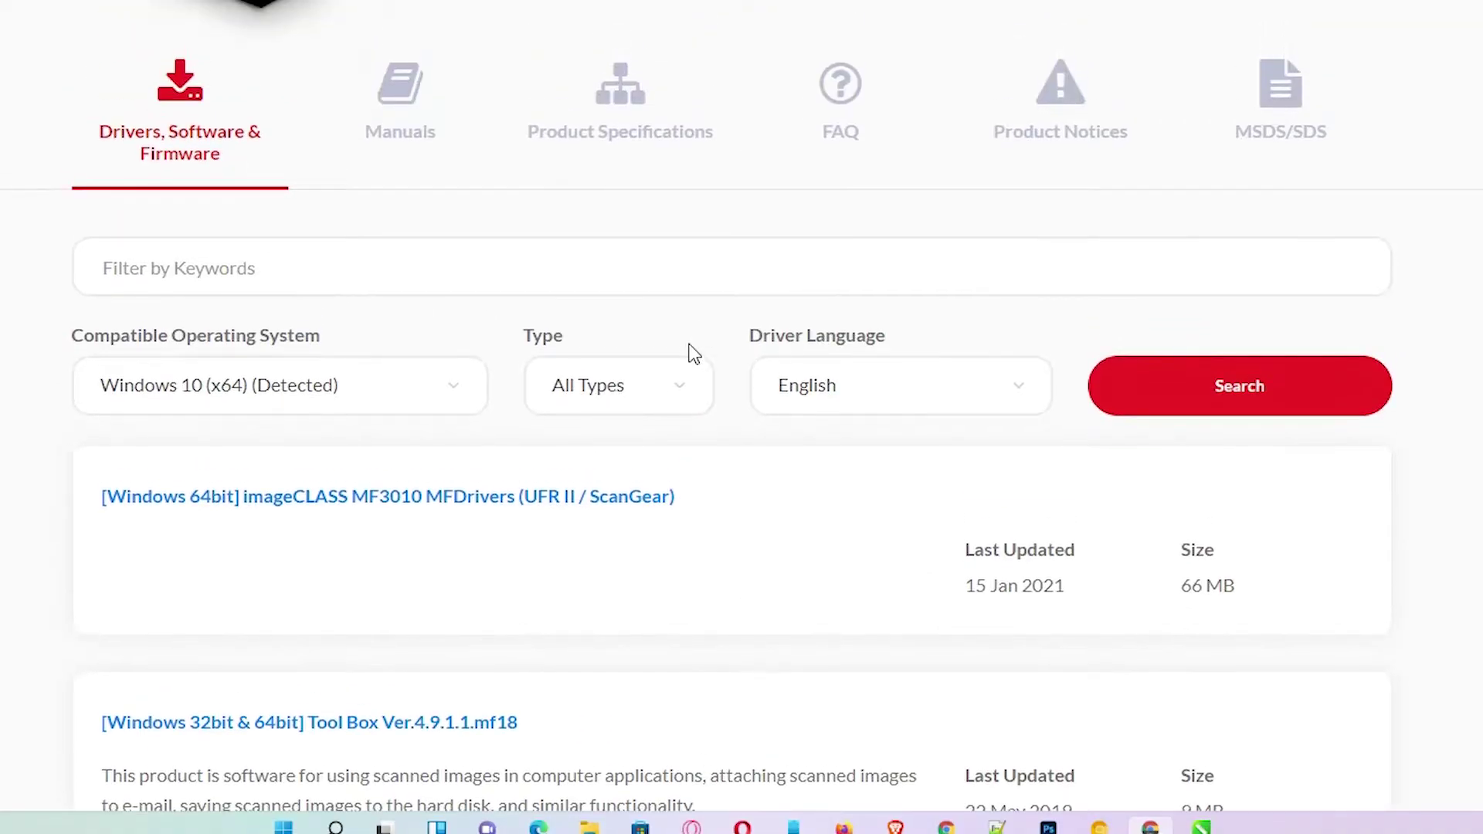
pyautogui.scroll(-3, 689, 352)
pyautogui.click(672, 171)
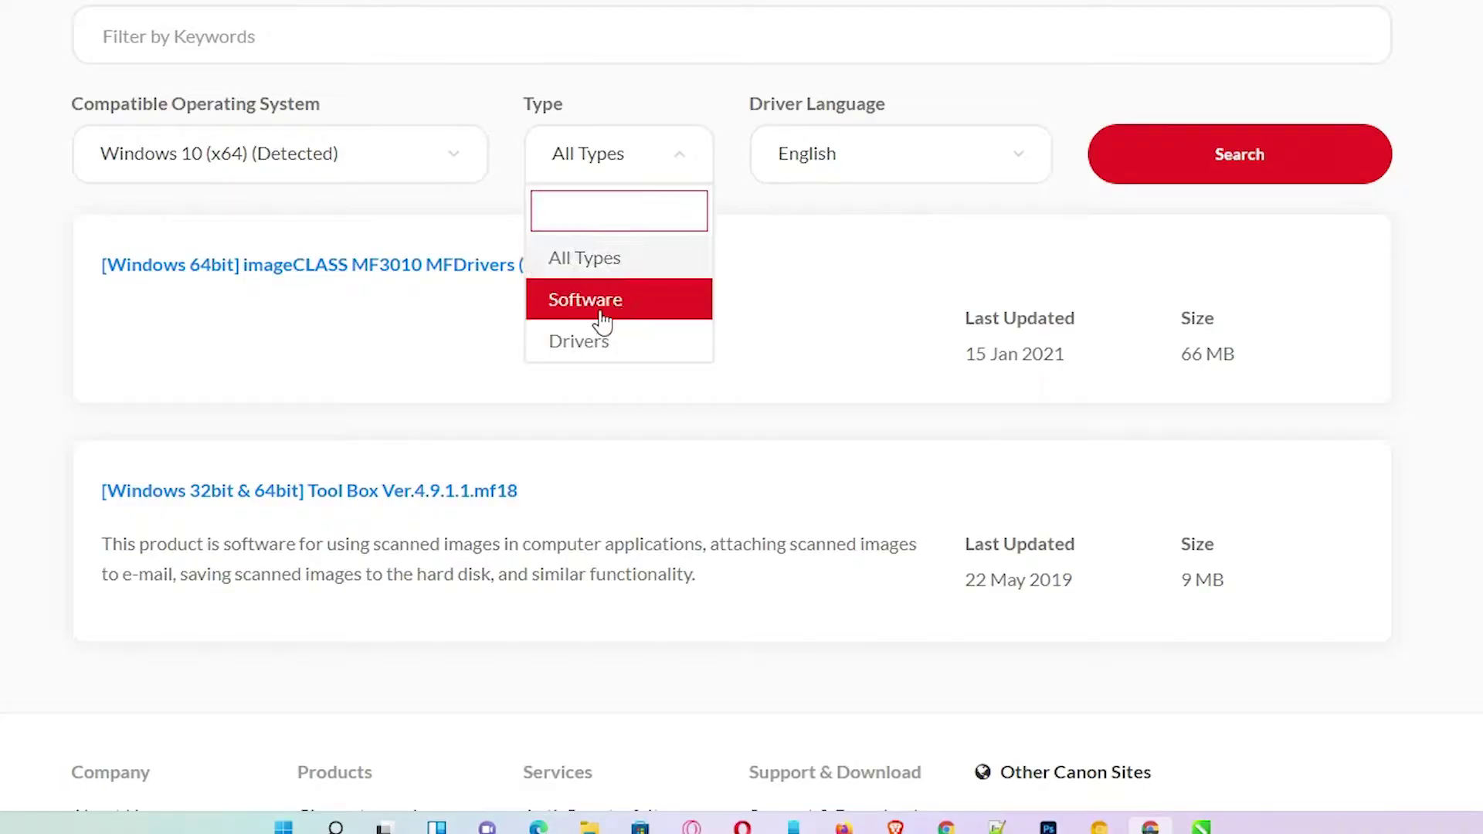
pyautogui.click(610, 356)
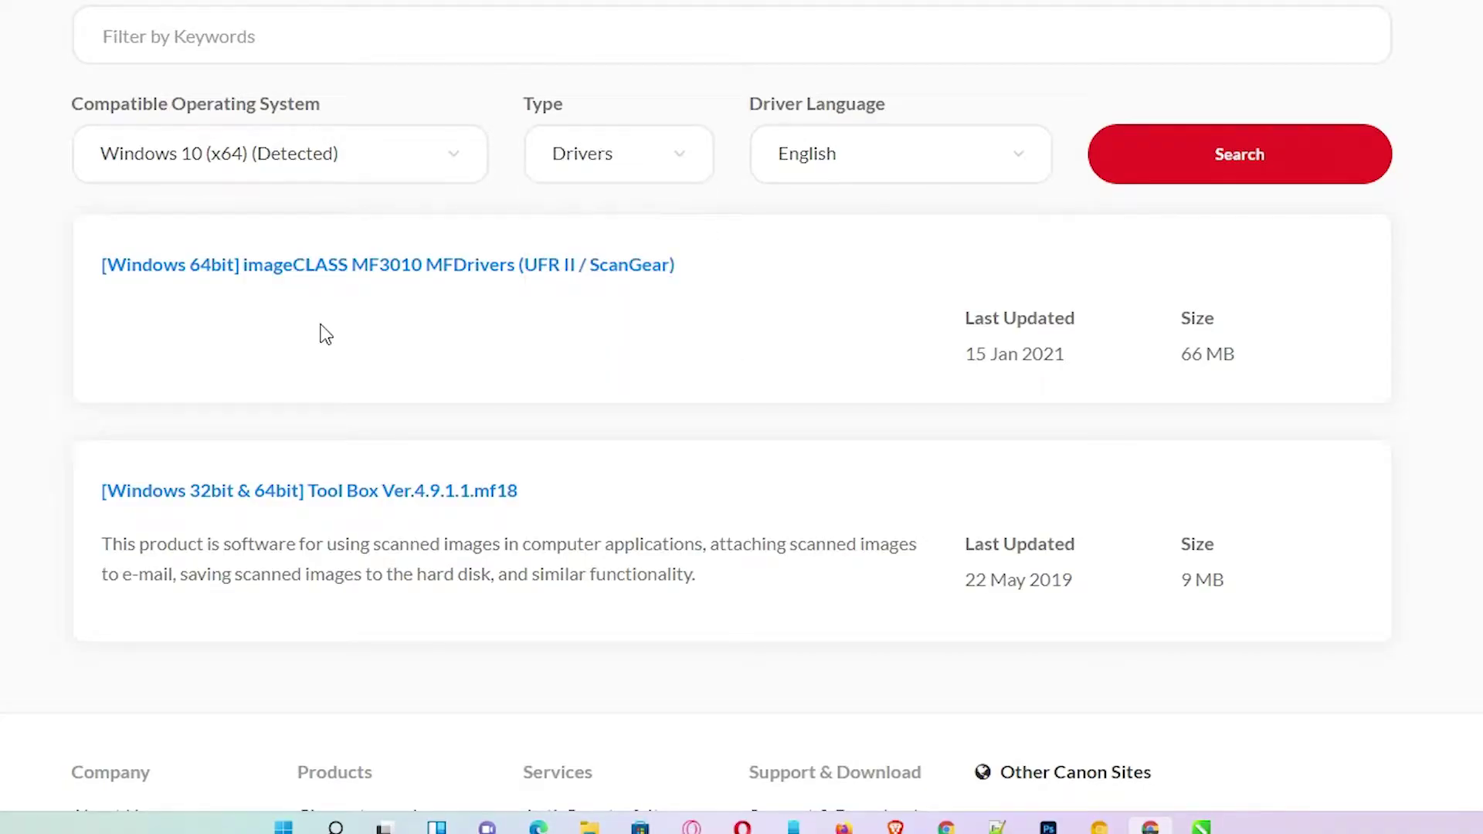
pyautogui.click(1238, 175)
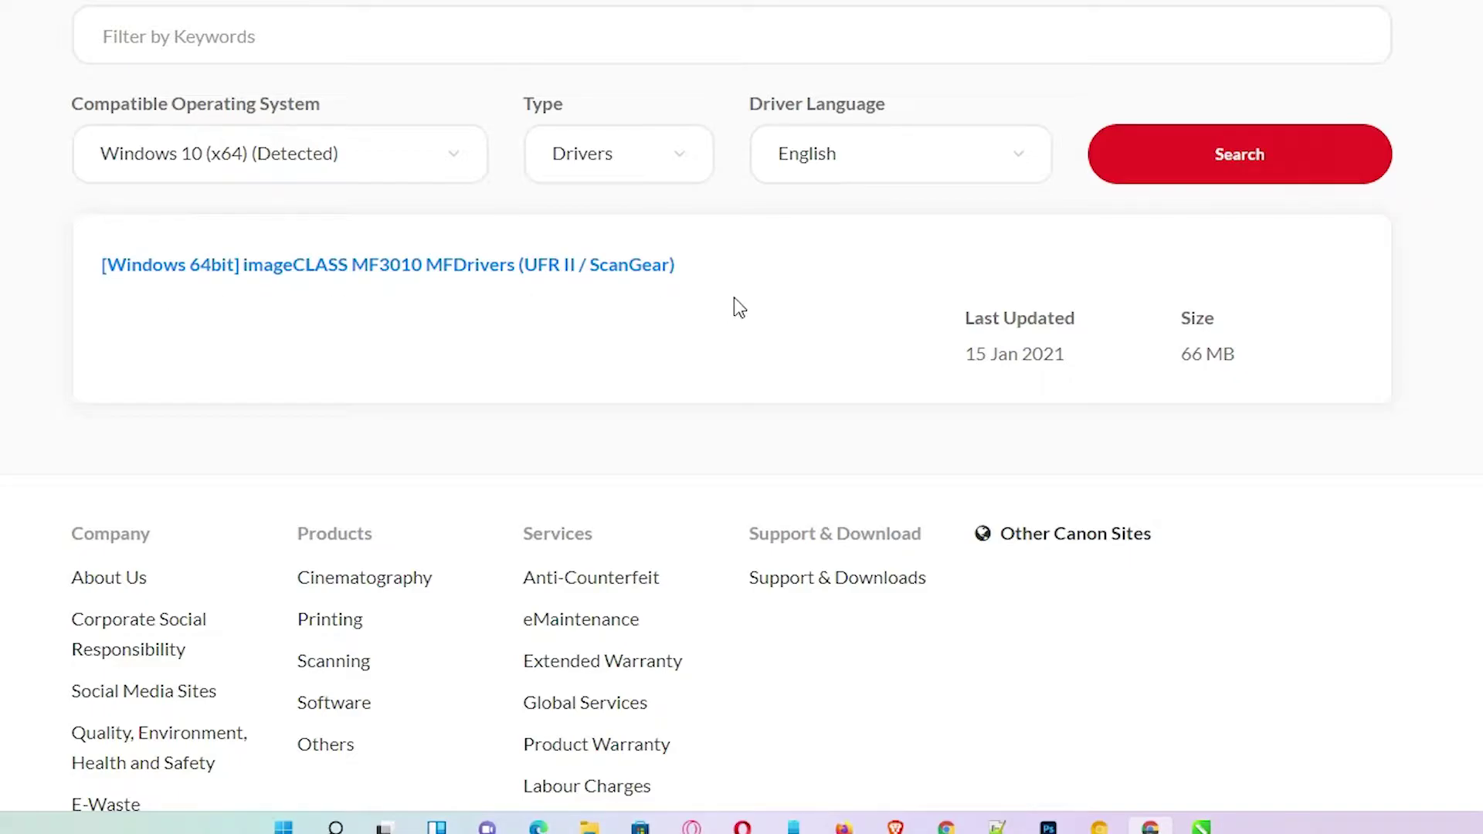
# Download the Windows 64bit MF3010 MFDrivers package and show Chrome's Downloads list
pyautogui.click(399, 278)
pyautogui.click(803, 339)
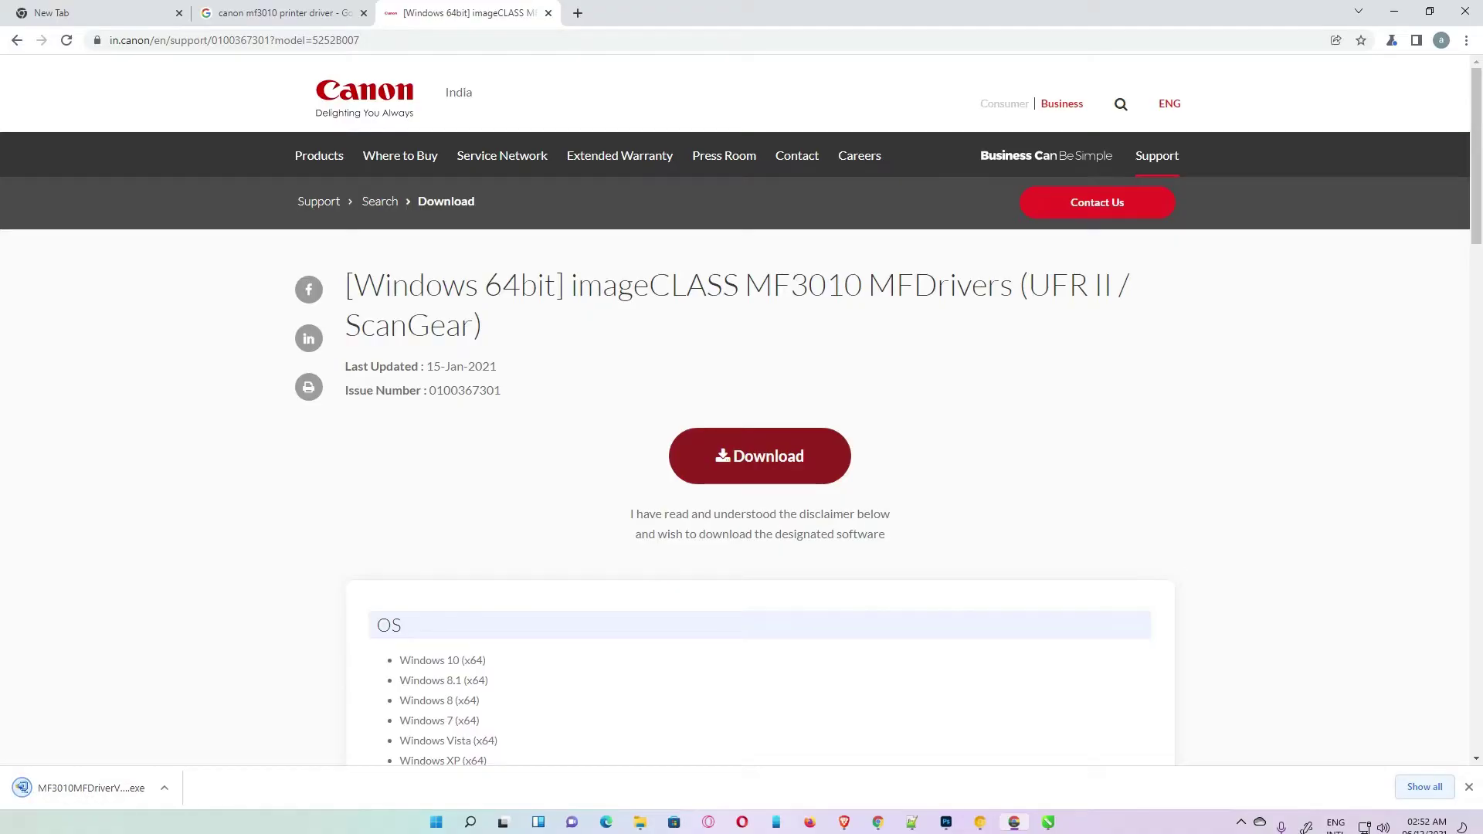
pyautogui.hotkey('ctrl', 'j')
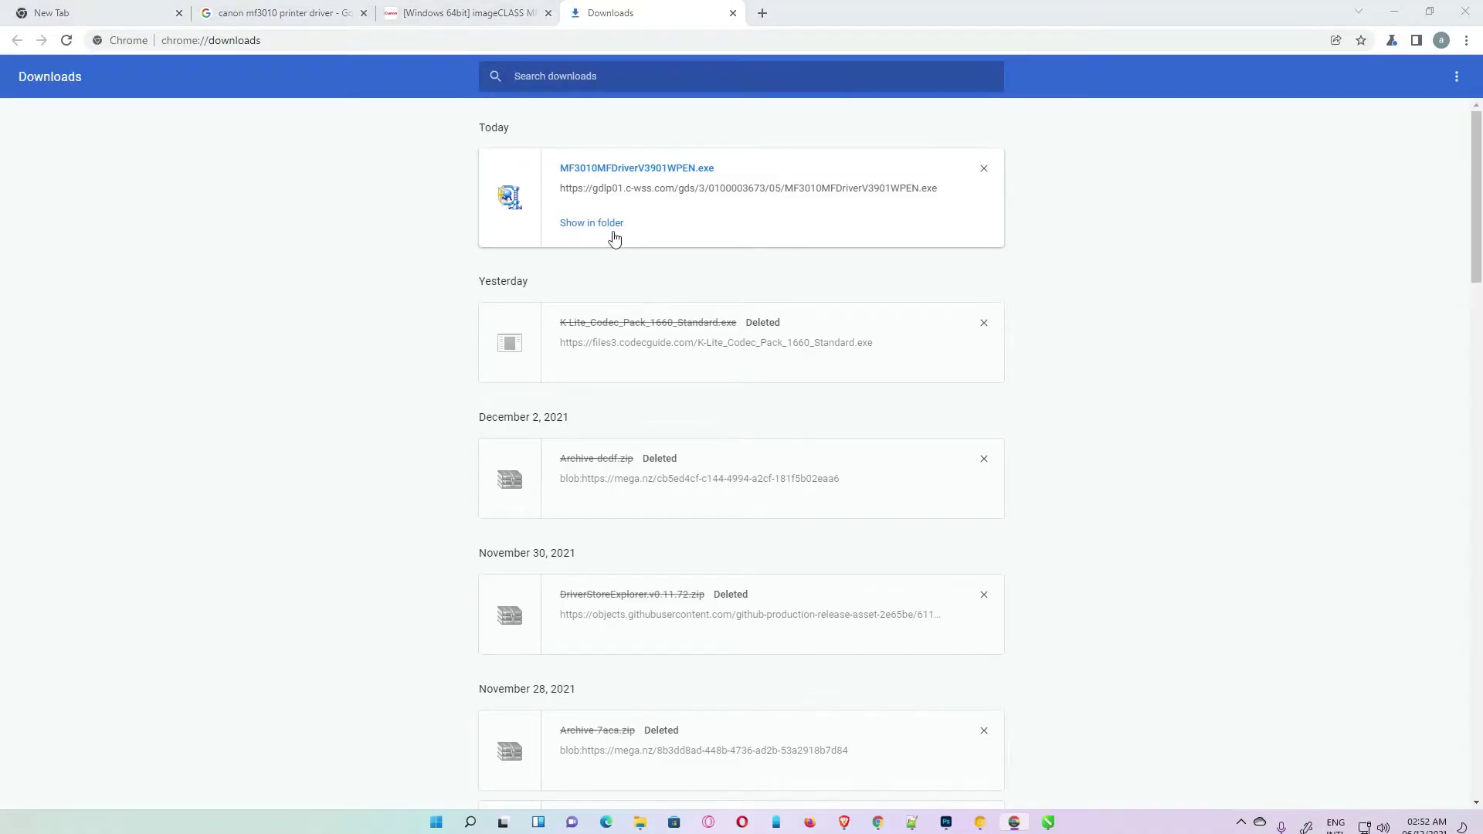
# Move MF3010MFDriverV3901WPEN.exe from the Downloads folder onto the desktop
pyautogui.click(616, 224)
pyautogui.click(1394, 11)
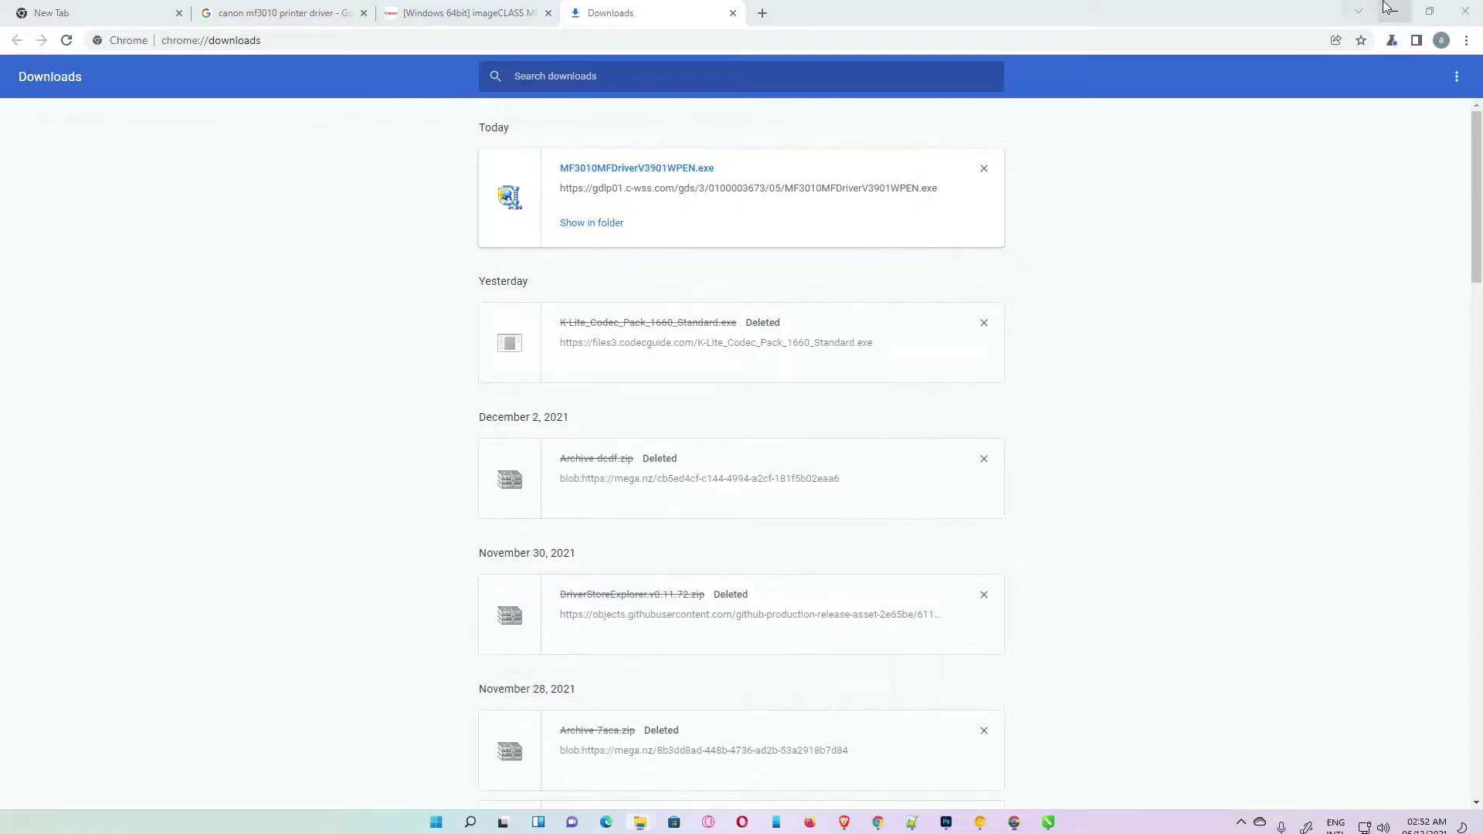
pyautogui.moveTo(605, 154); pyautogui.dragTo(998, 114)
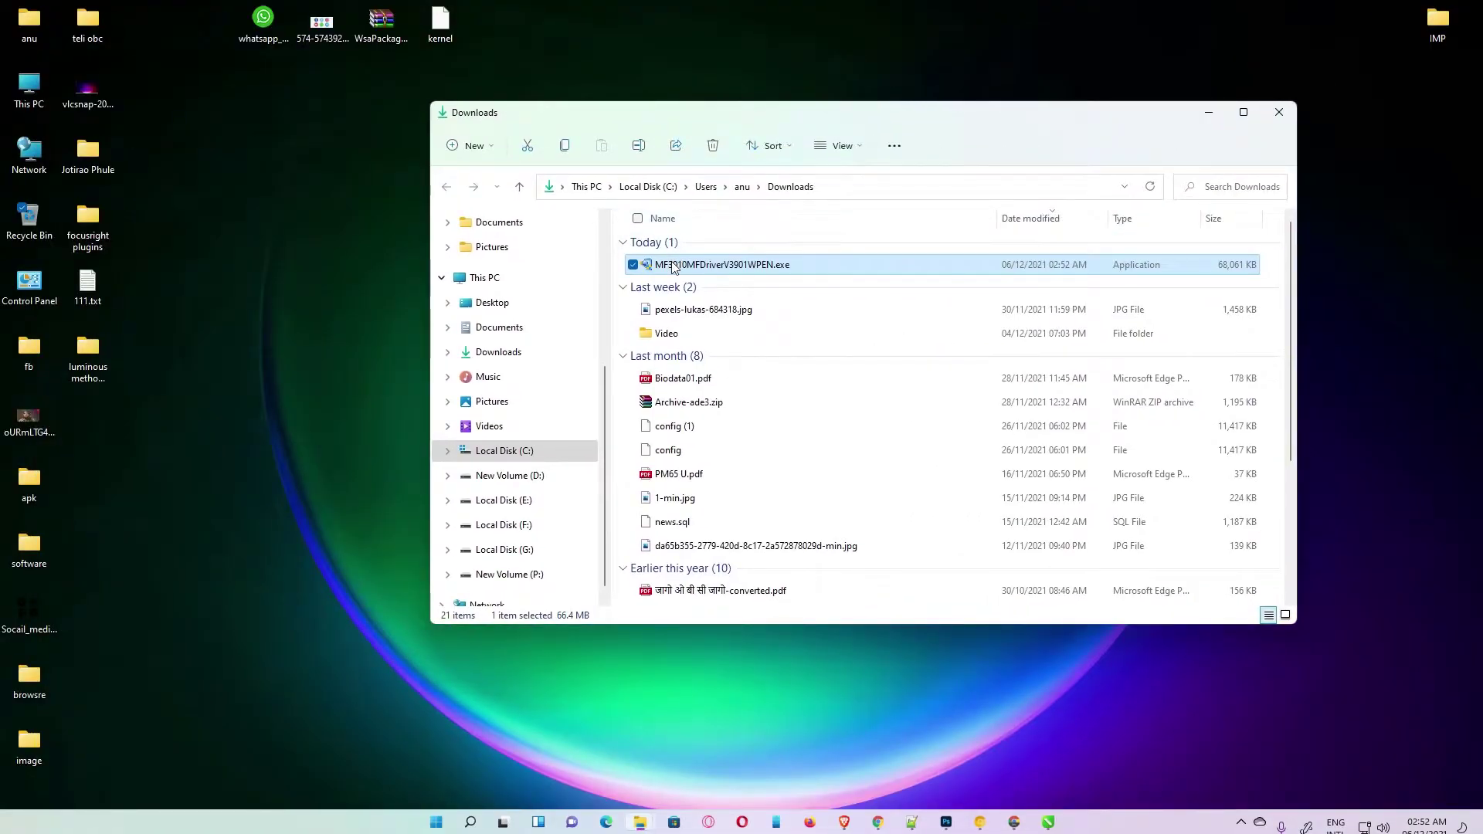
pyautogui.moveTo(672, 264); pyautogui.dragTo(249, 412)
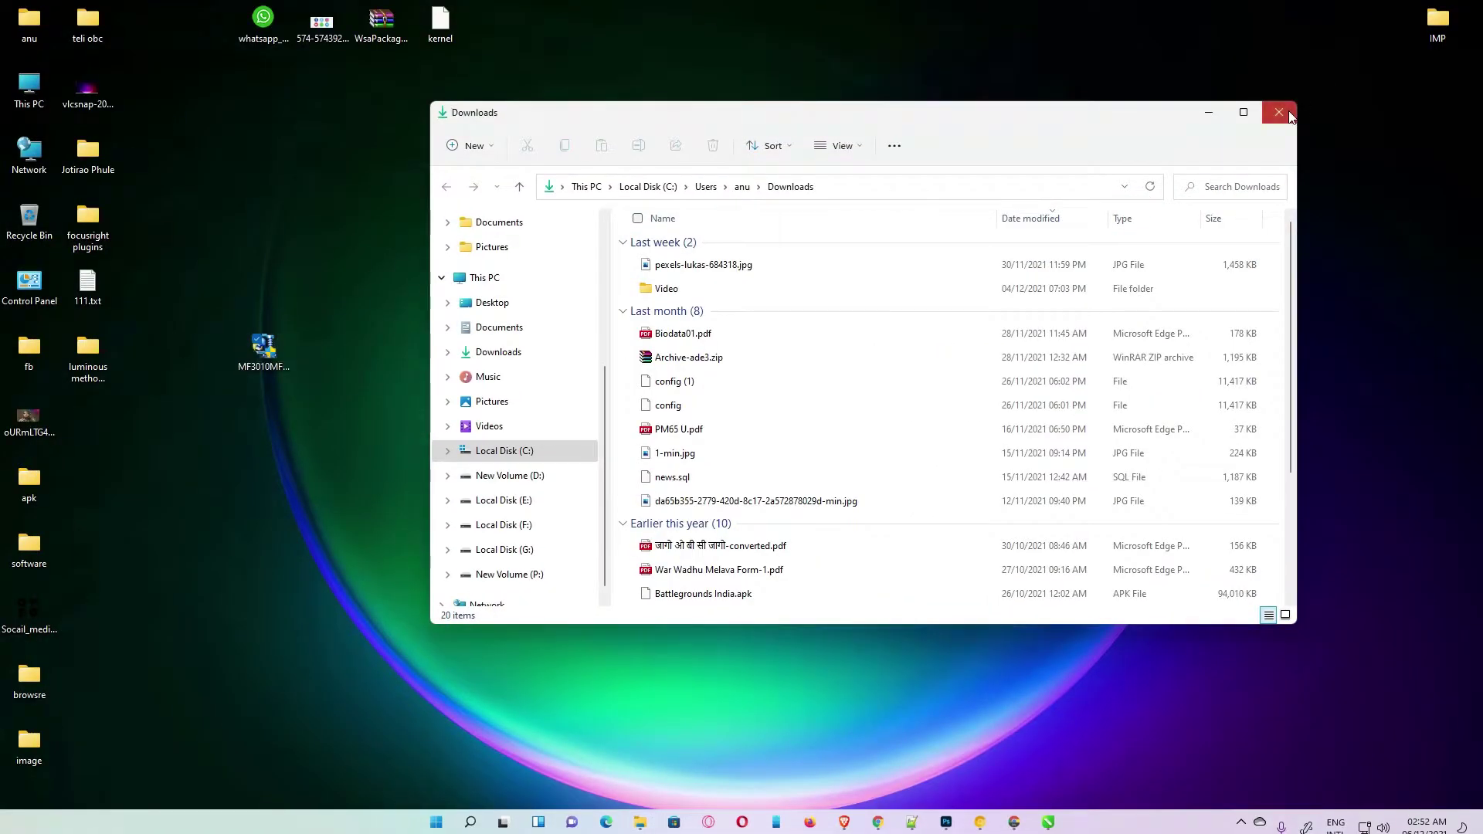
pyautogui.click(1279, 112)
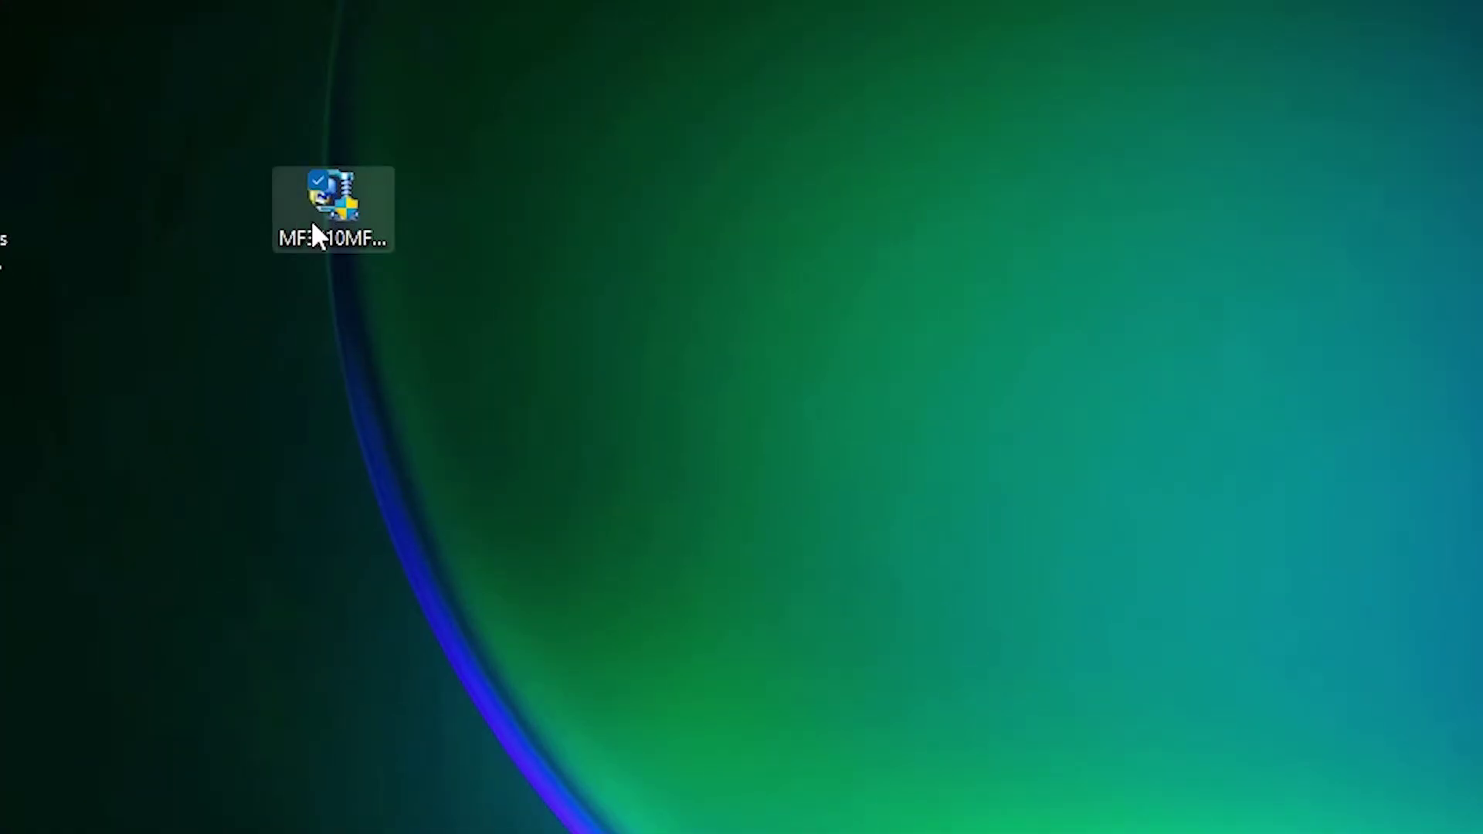
# Extract the installer with WinRAR into an MF3010MFDriverV3901WPEN folder on the desktop
pyautogui.rightClick(313, 224)
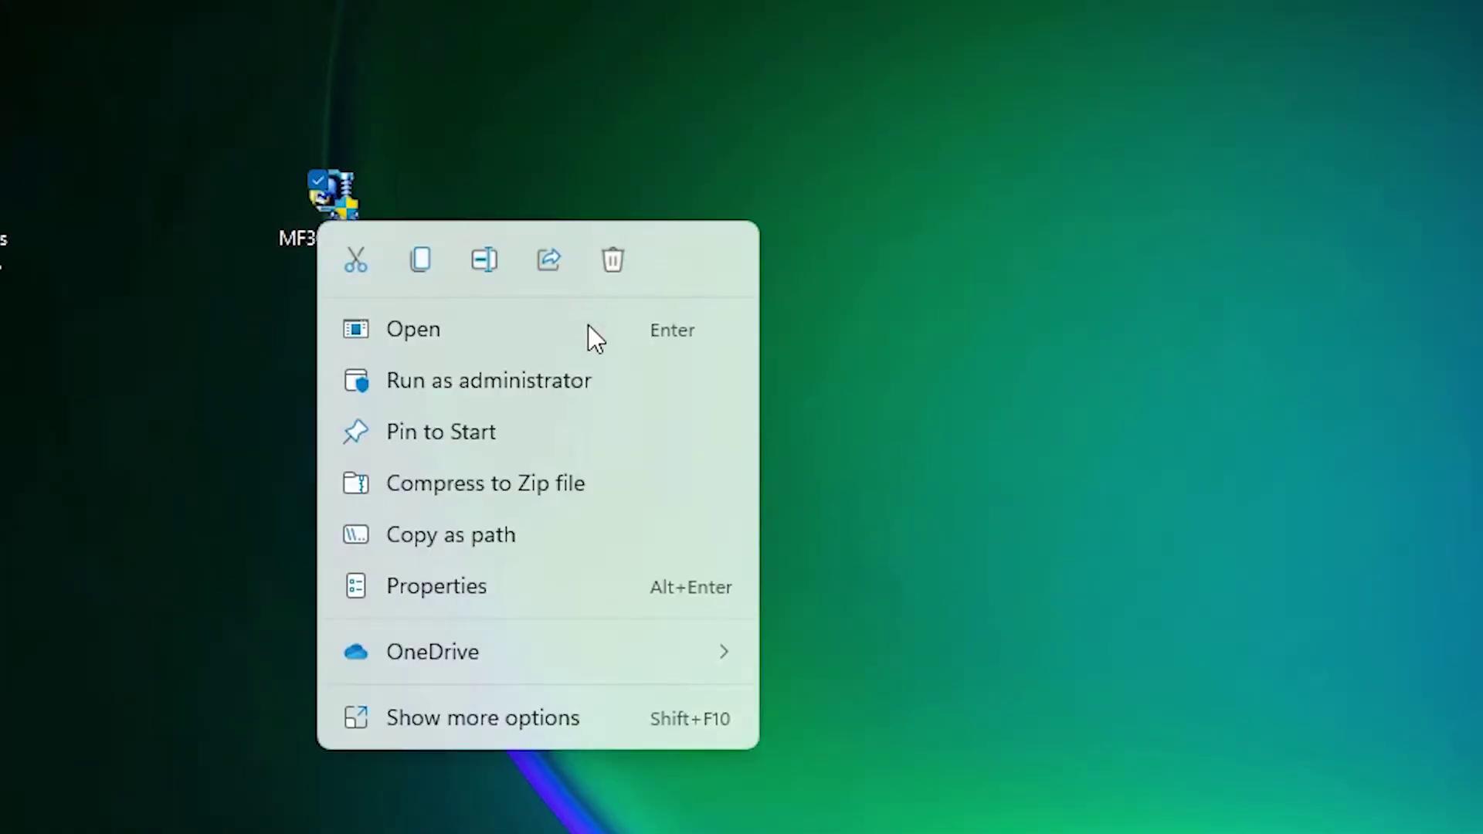
pyautogui.click(474, 730)
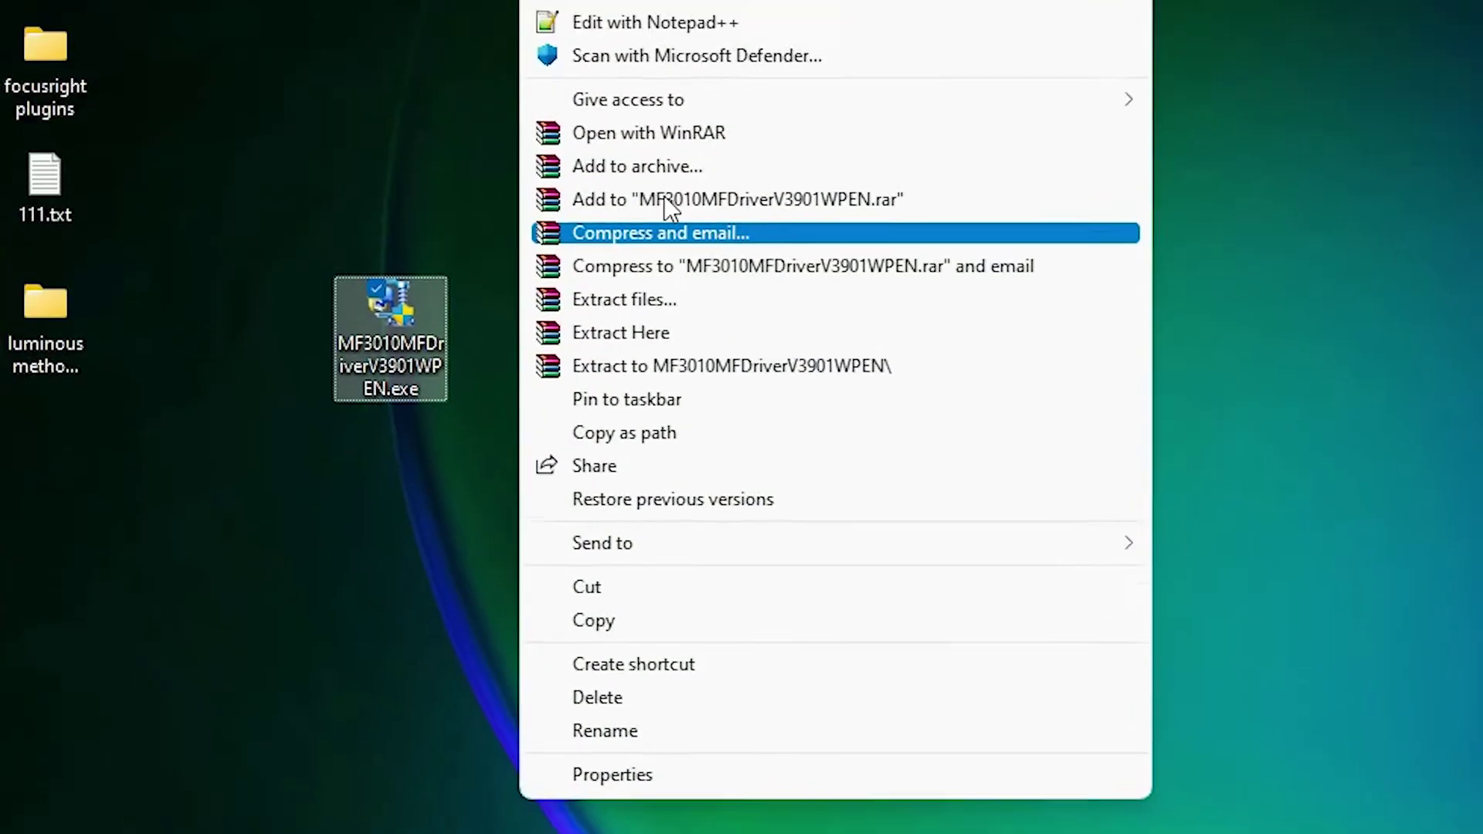
pyautogui.click(625, 300)
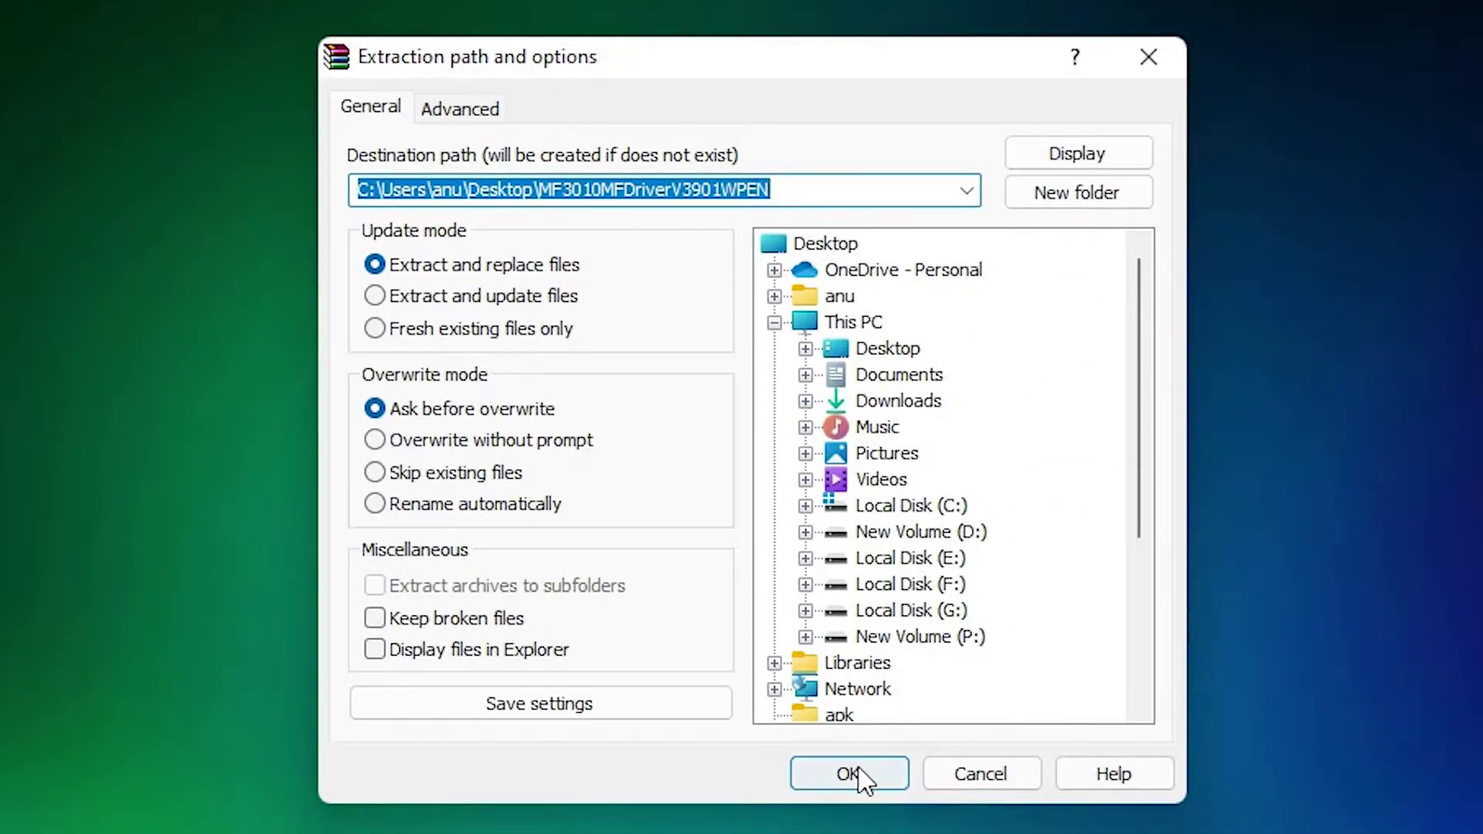
pyautogui.click(849, 772)
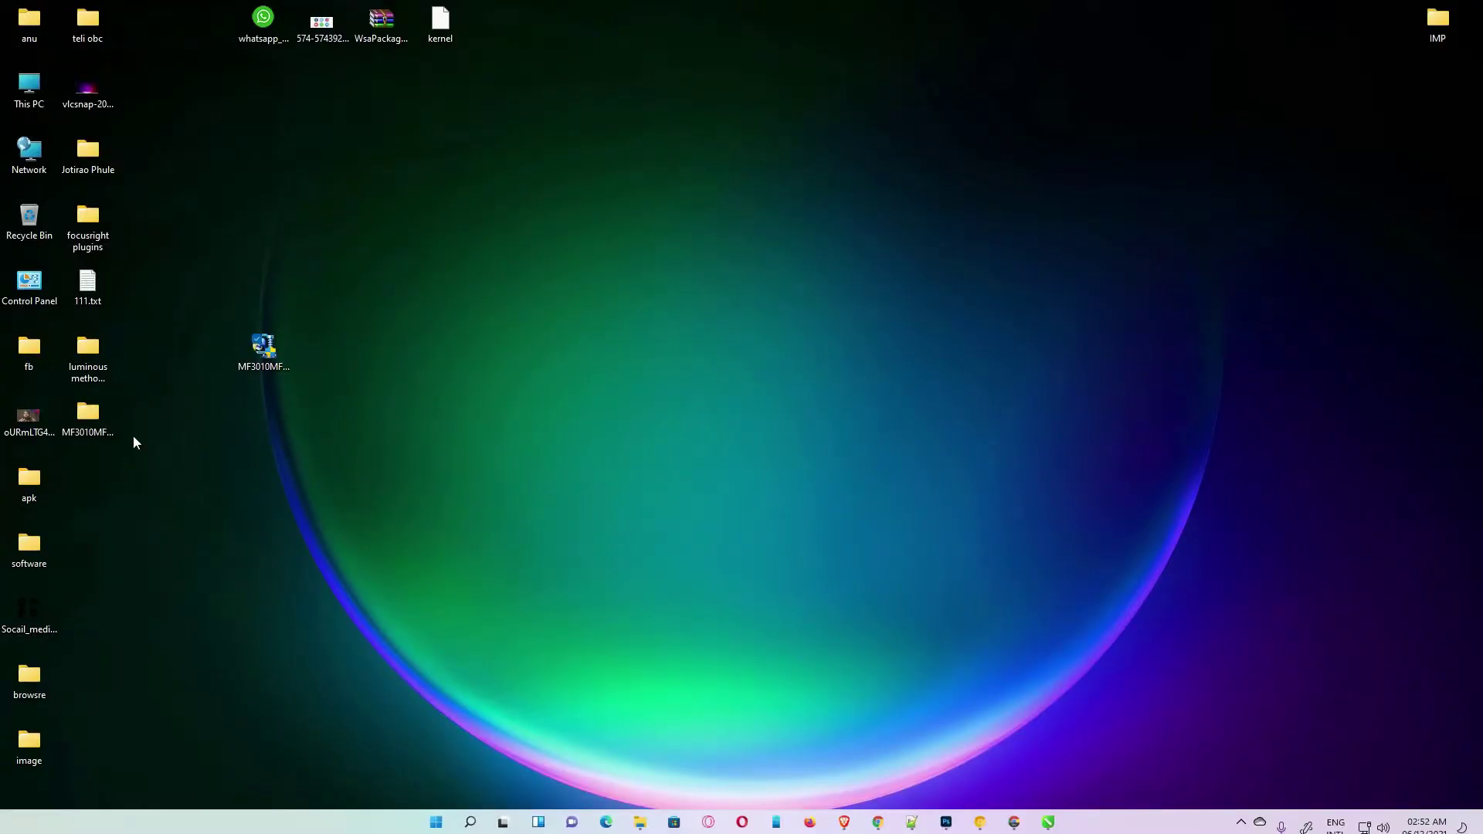
# Place the extracted folder just below the installer on the desktop
pyautogui.moveTo(104, 430); pyautogui.dragTo(266, 435)
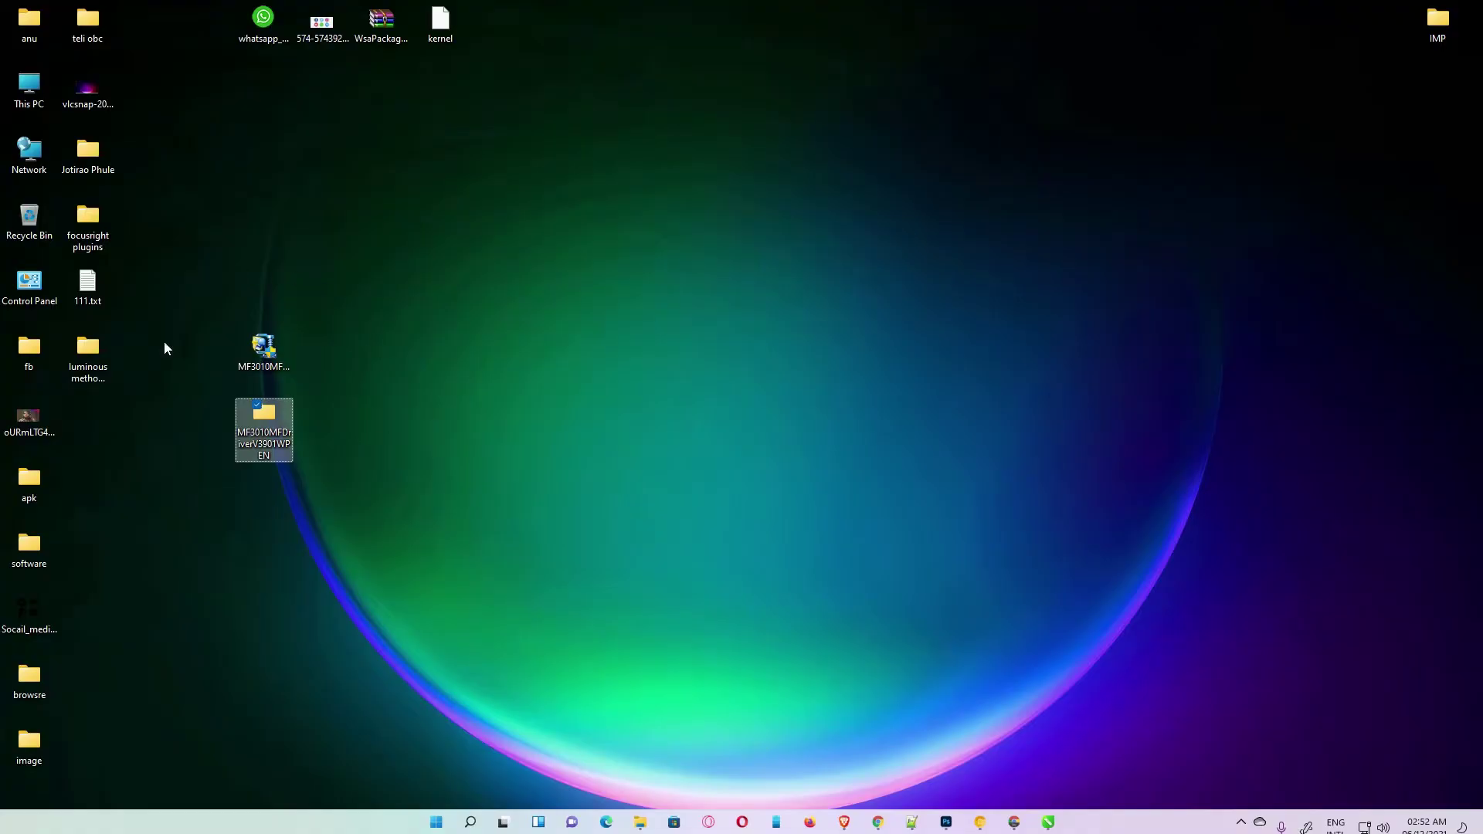
pyautogui.click(265, 346)
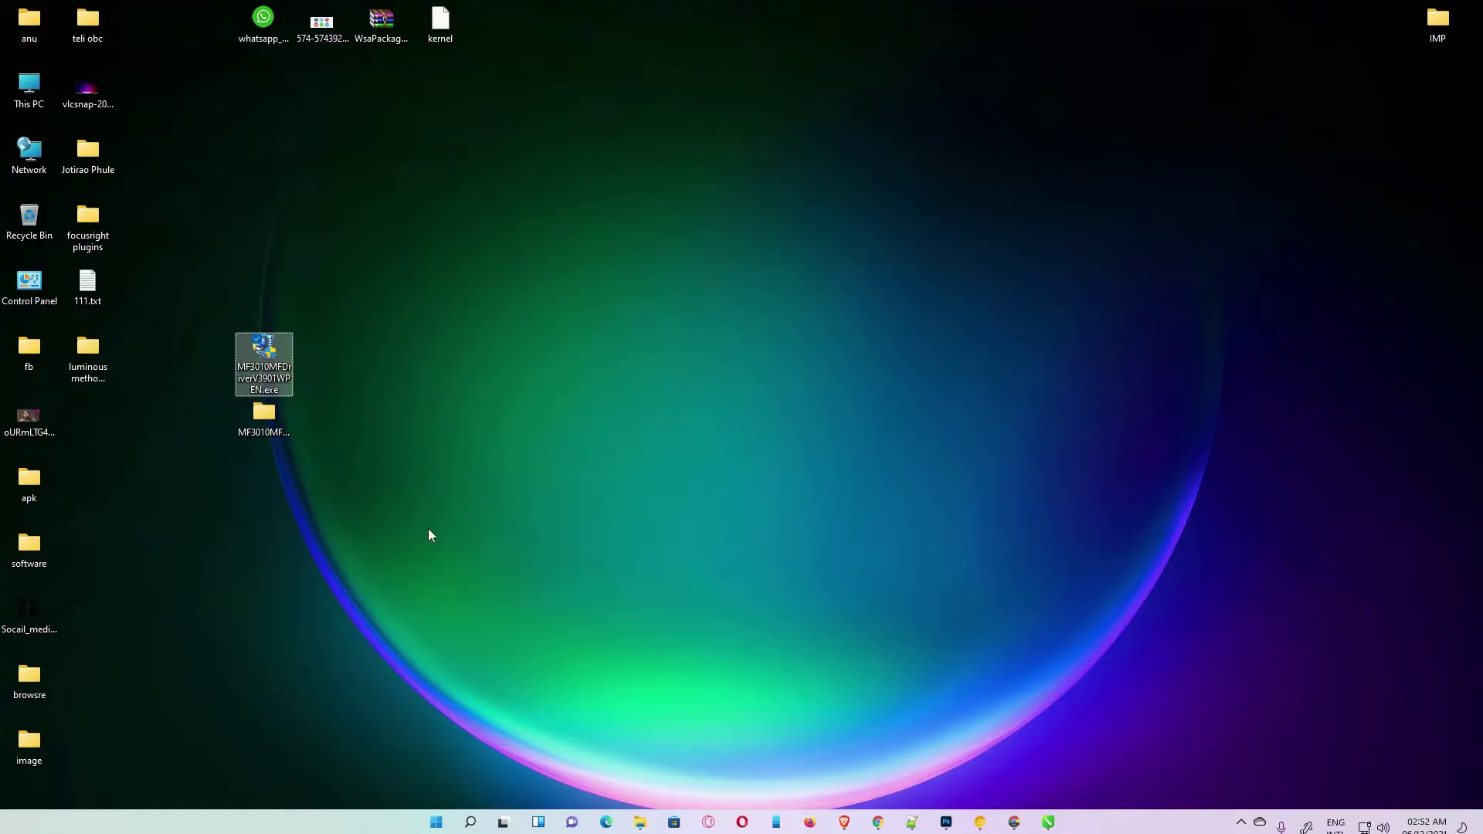
pyautogui.click(516, 662)
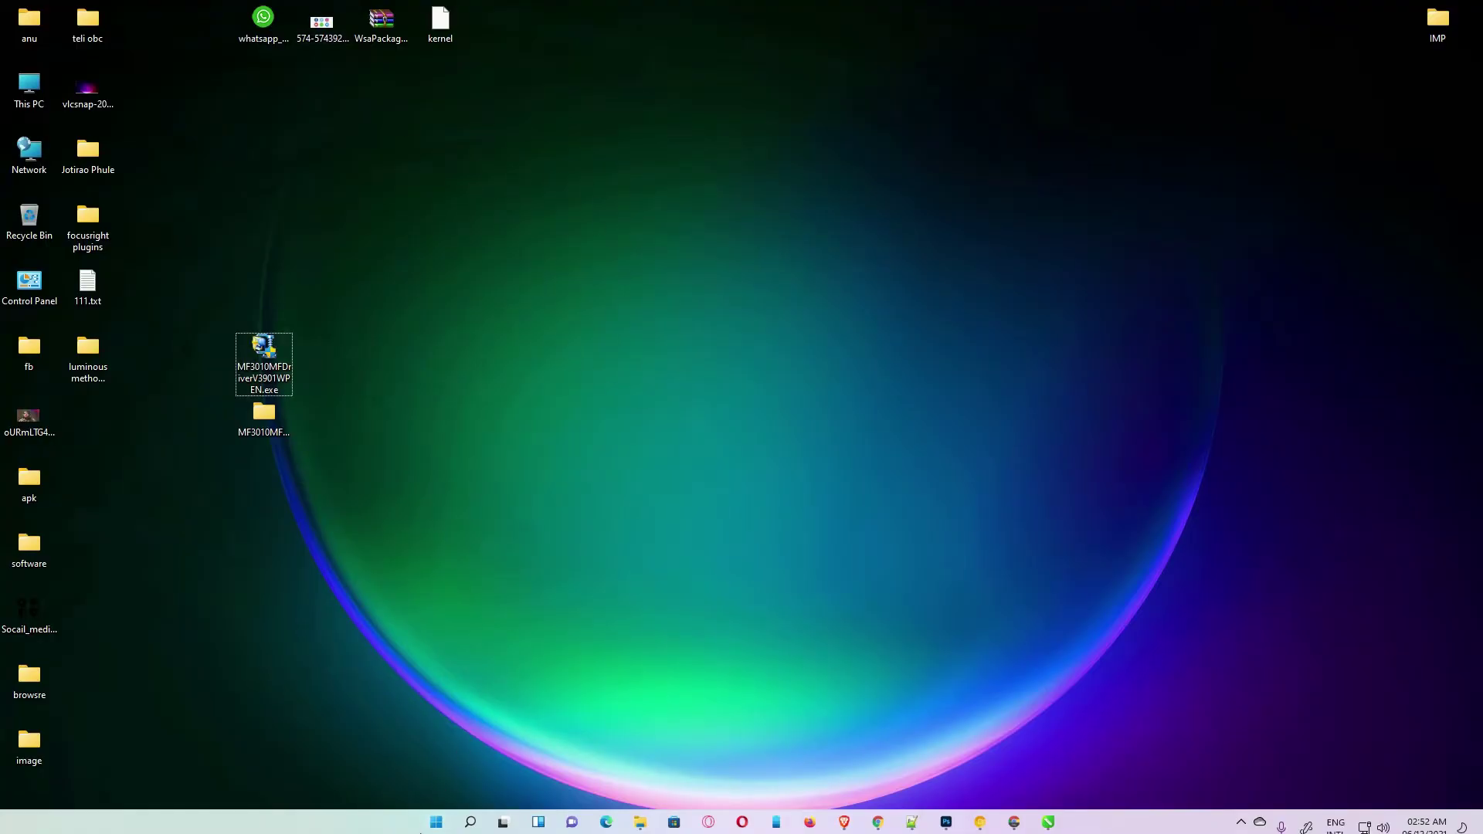
pyautogui.click(432, 823)
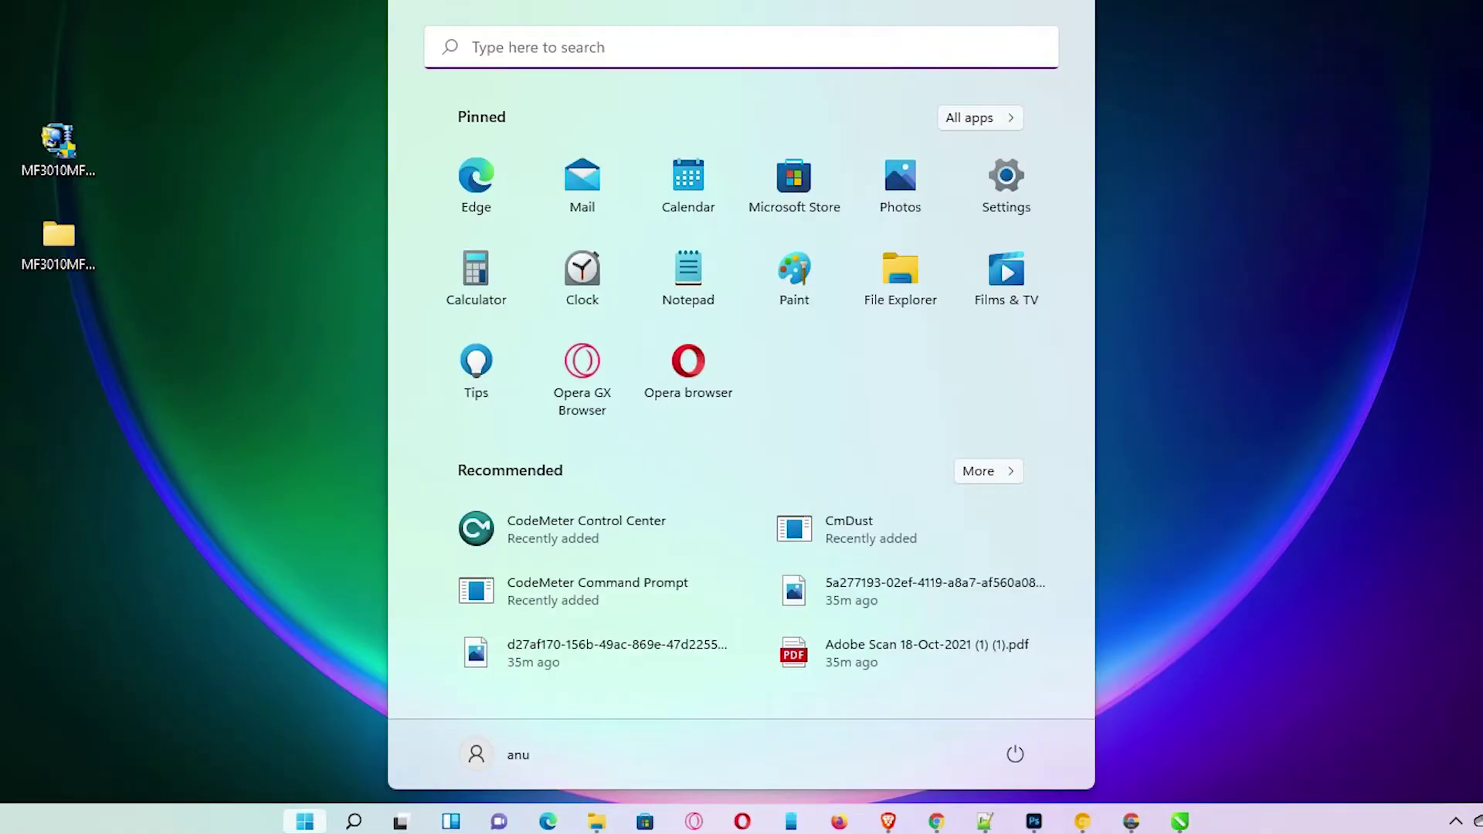
# Search 'con' to open Control Panel and go to Devices and Printers
pyautogui.write('con')
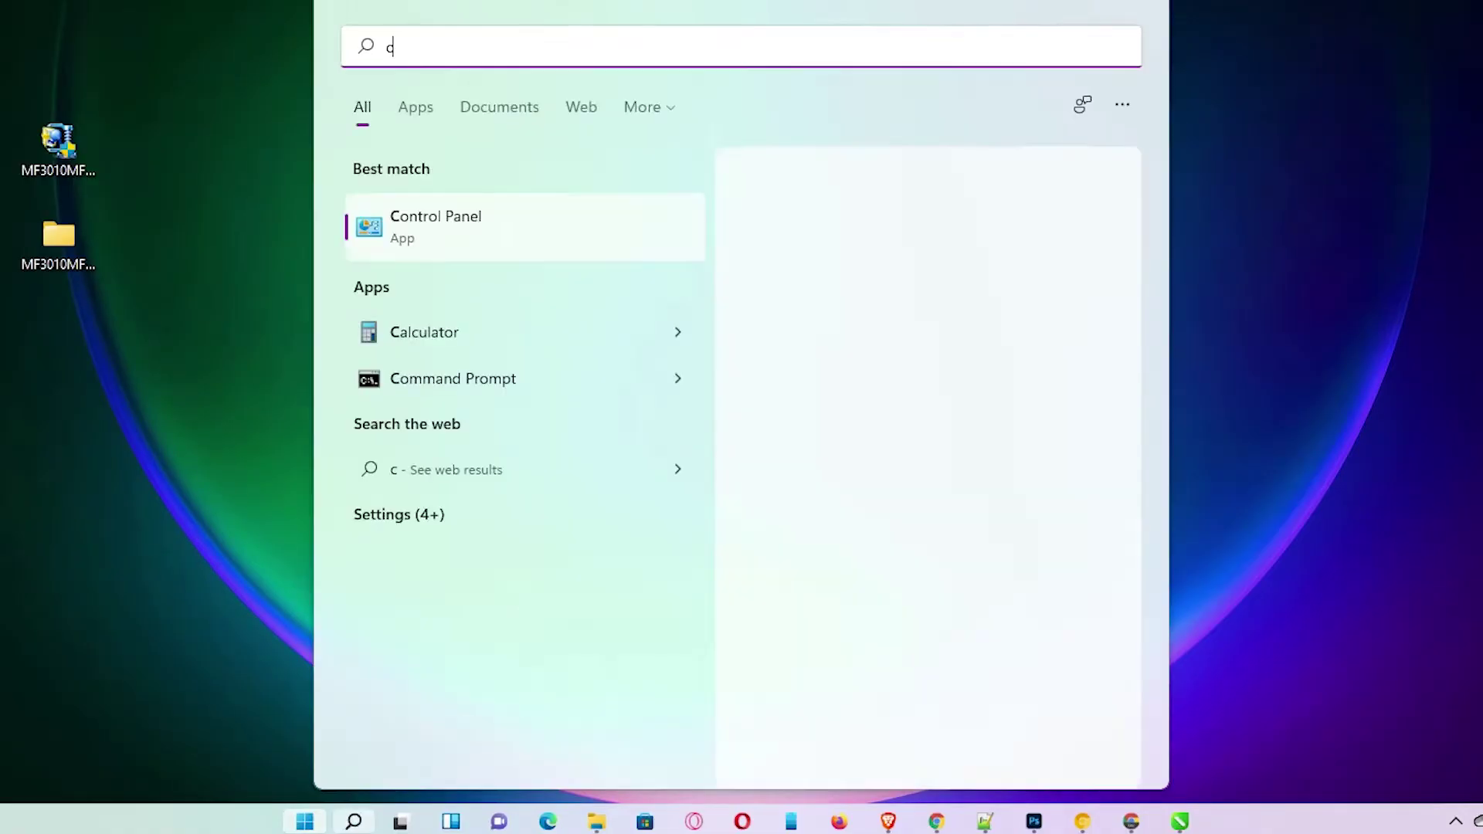
pyautogui.click(539, 232)
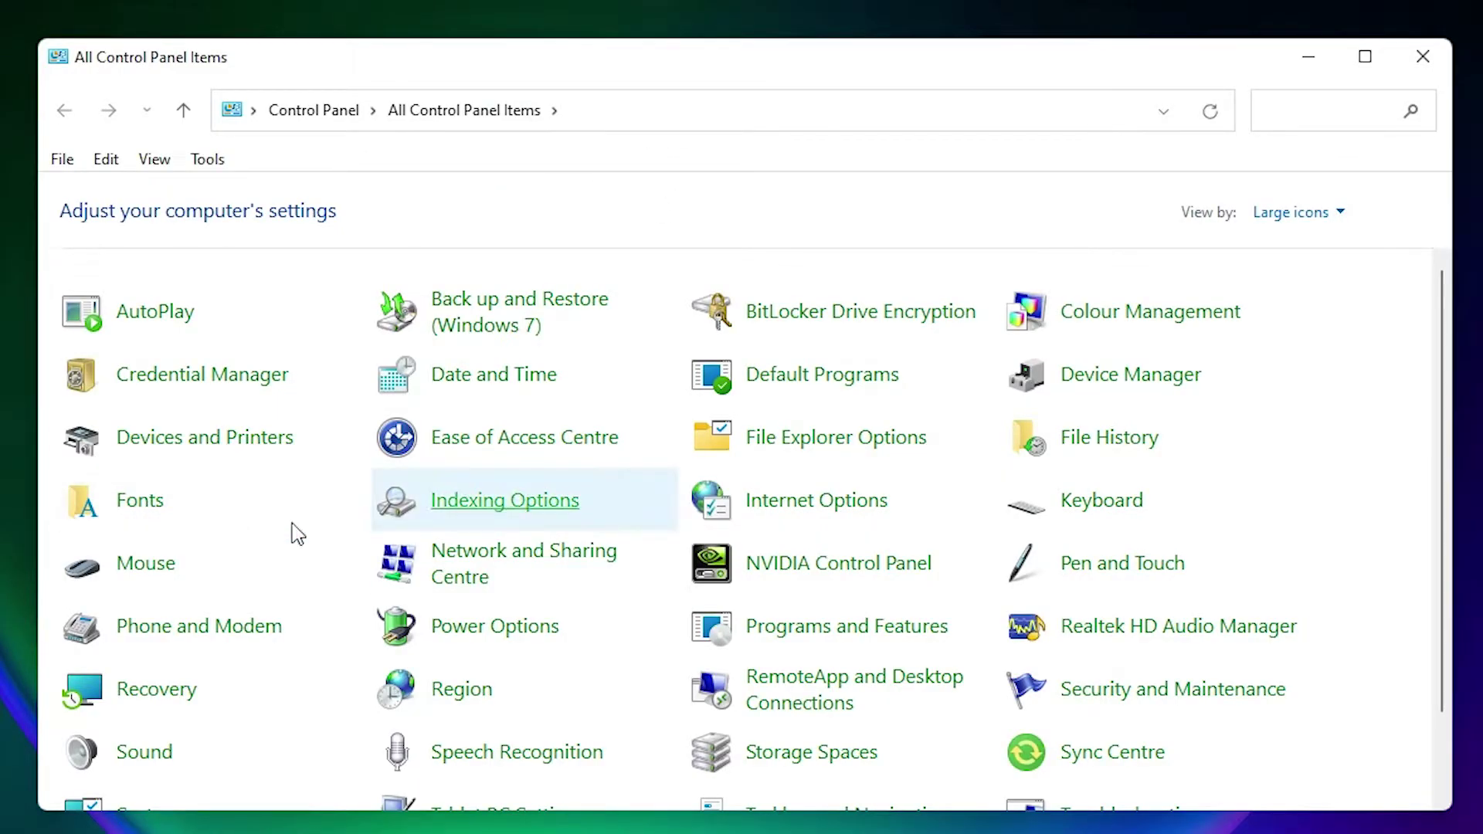
pyautogui.click(211, 450)
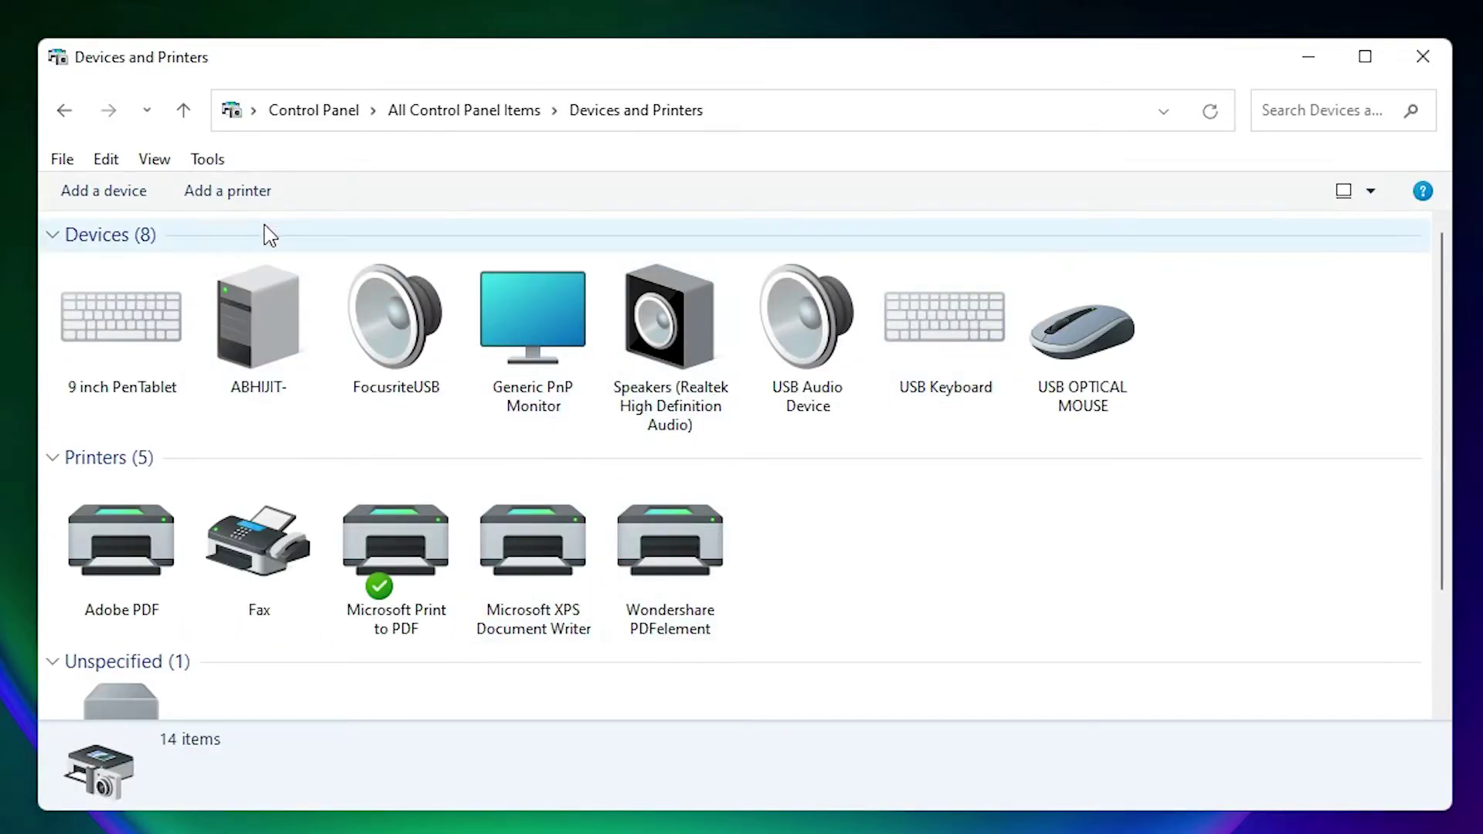
# Start Add Printer, skip the automatic search, and choose to add a local printer manually
pyautogui.click(226, 193)
pyautogui.click(1311, 66)
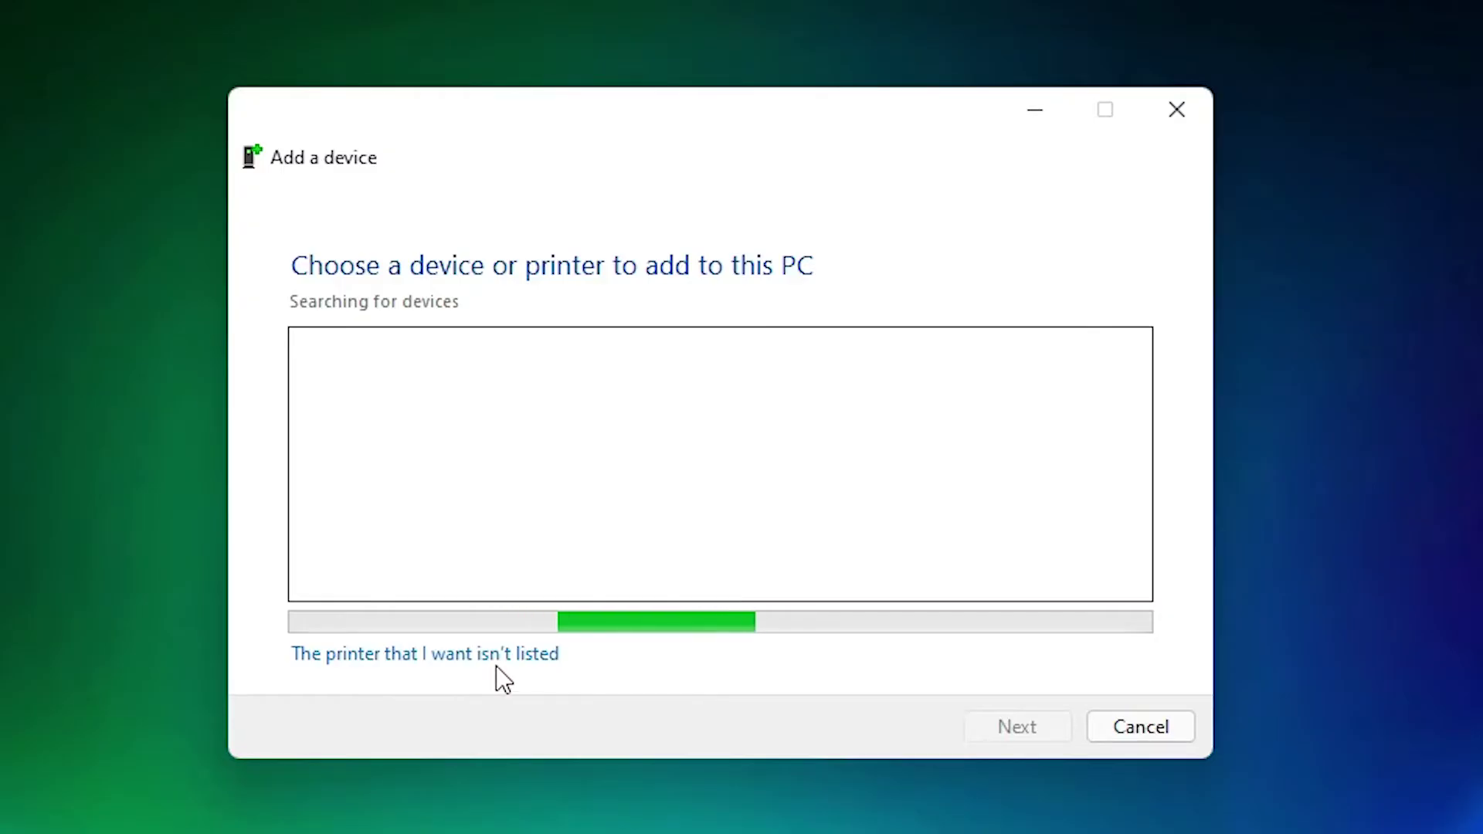
pyautogui.click(539, 656)
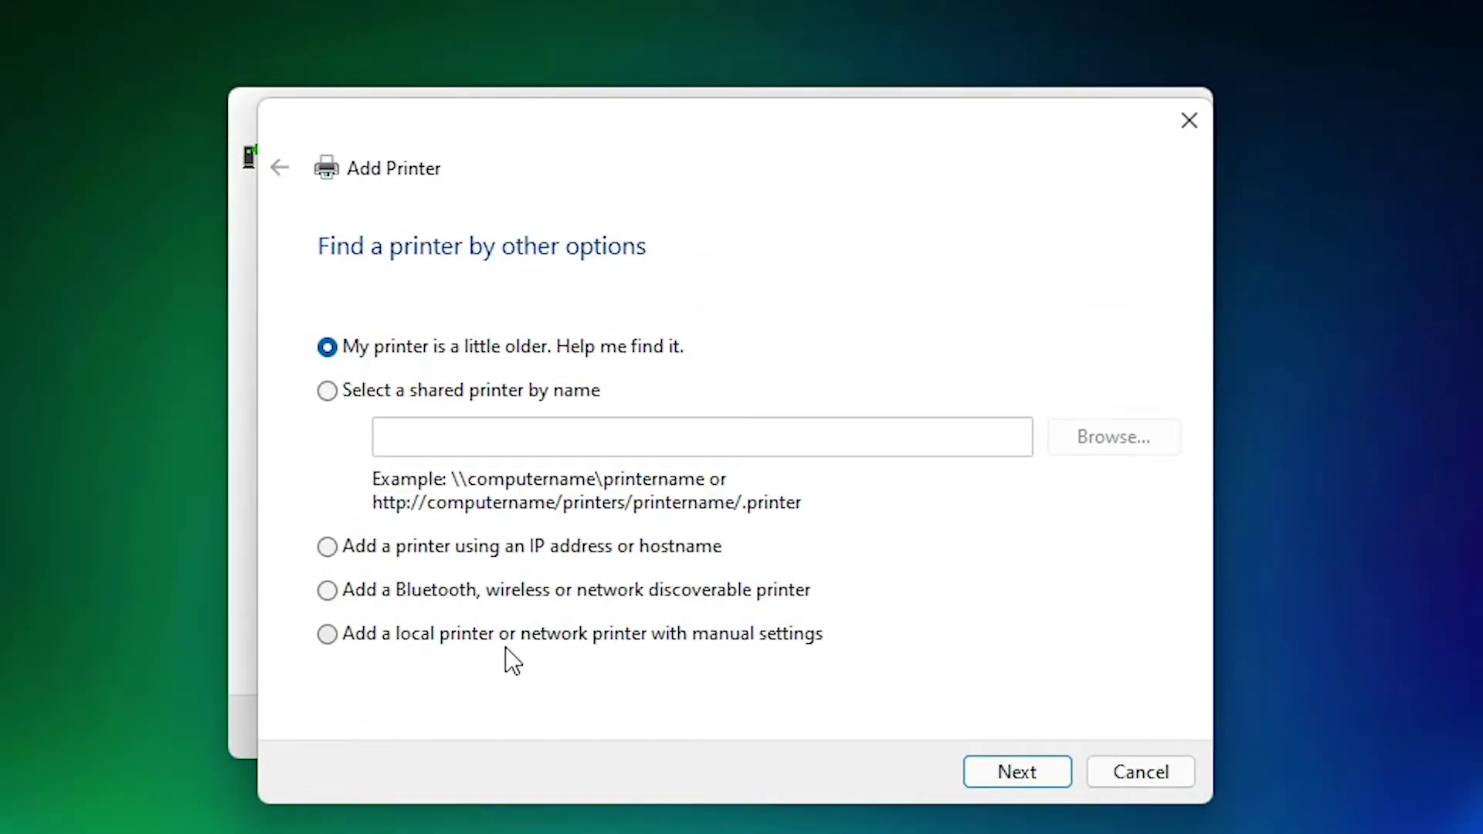
pyautogui.click(729, 641)
# Use the existing port USB001 (Virtual printer port for USB)
pyautogui.click(1036, 771)
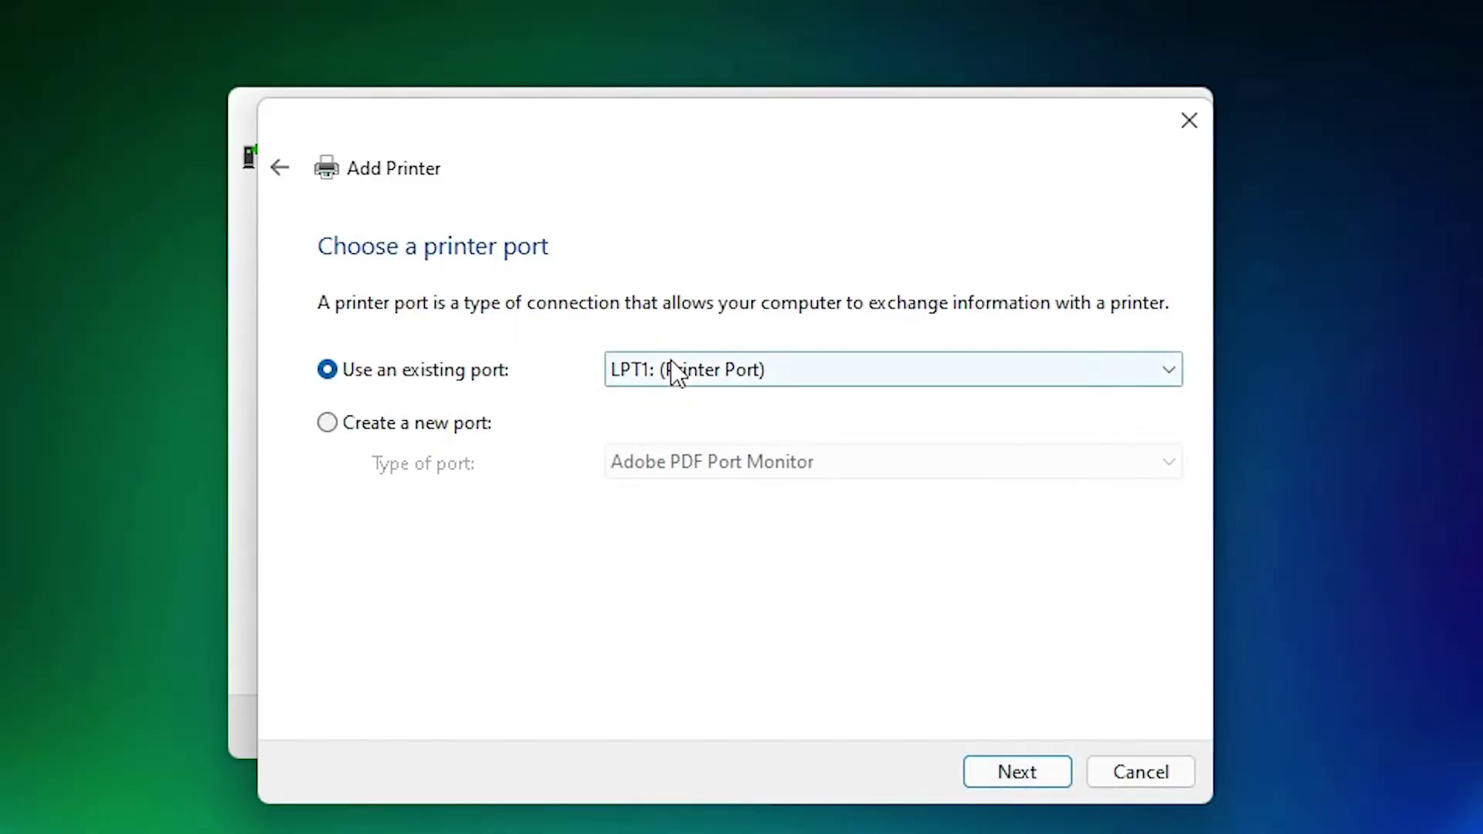
pyautogui.click(721, 383)
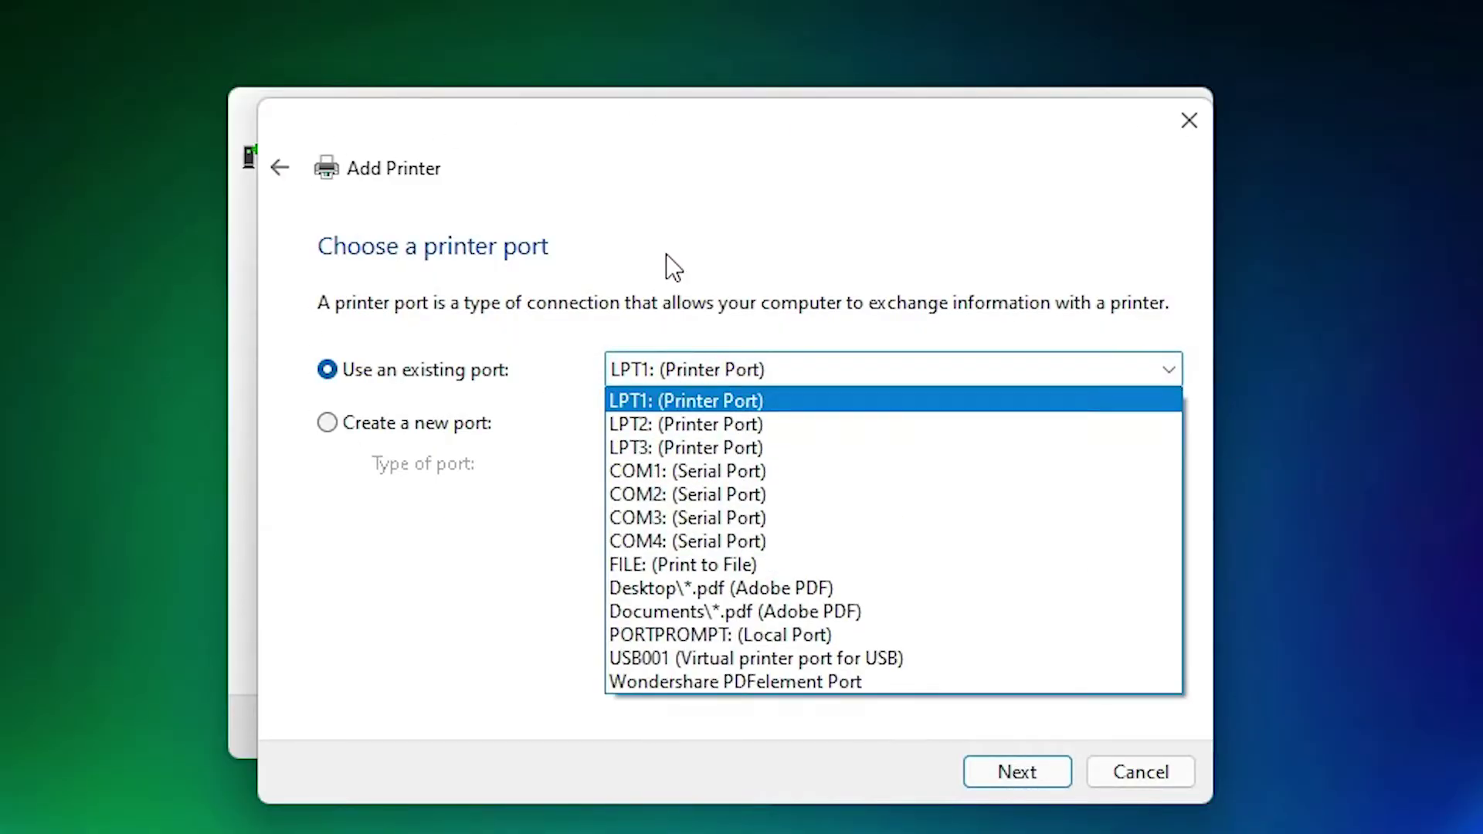
pyautogui.click(748, 657)
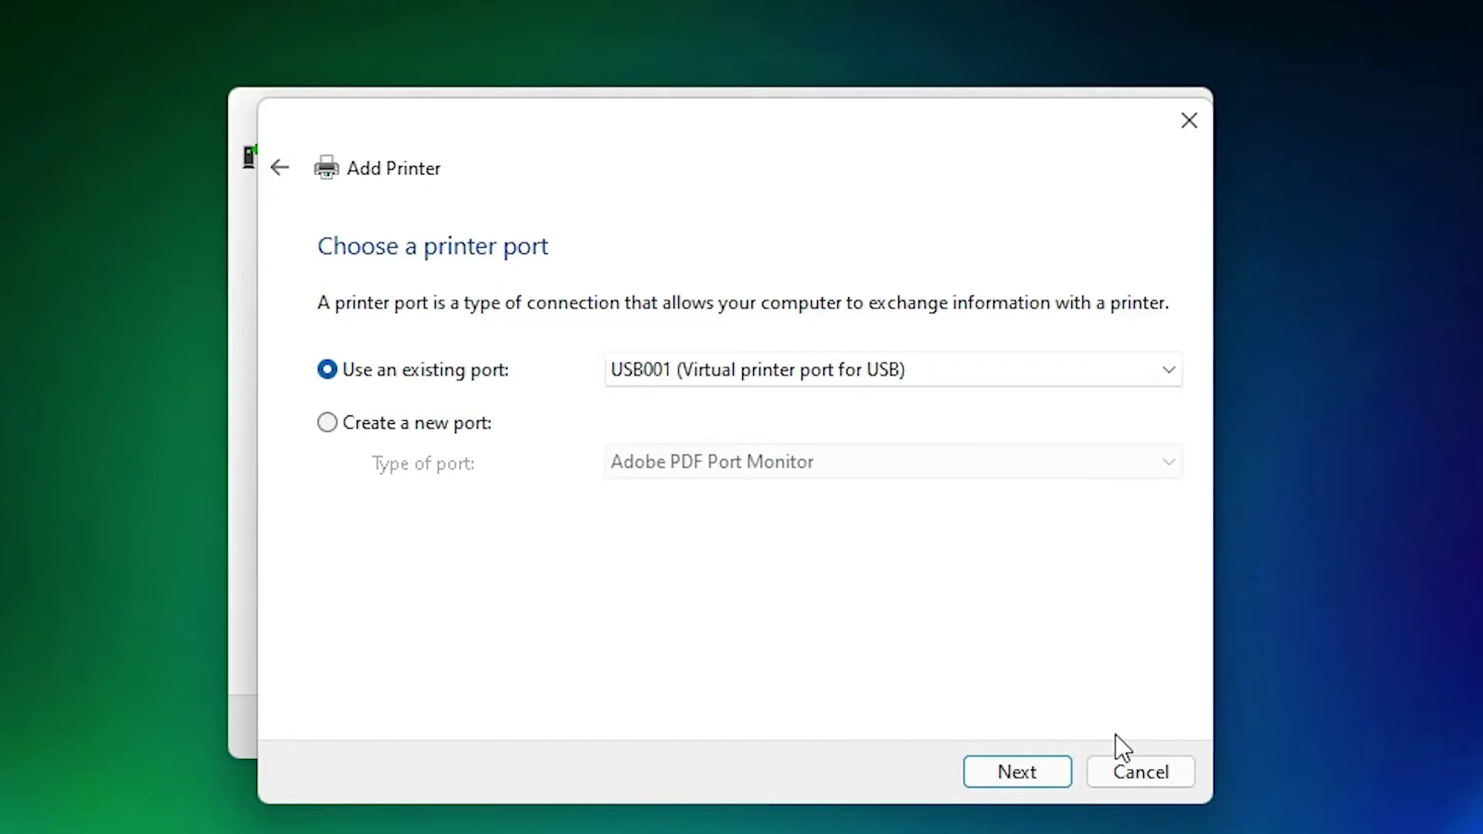
# Choose Have Disk and browse for the driver file, starting from the Desktop
pyautogui.click(1004, 772)
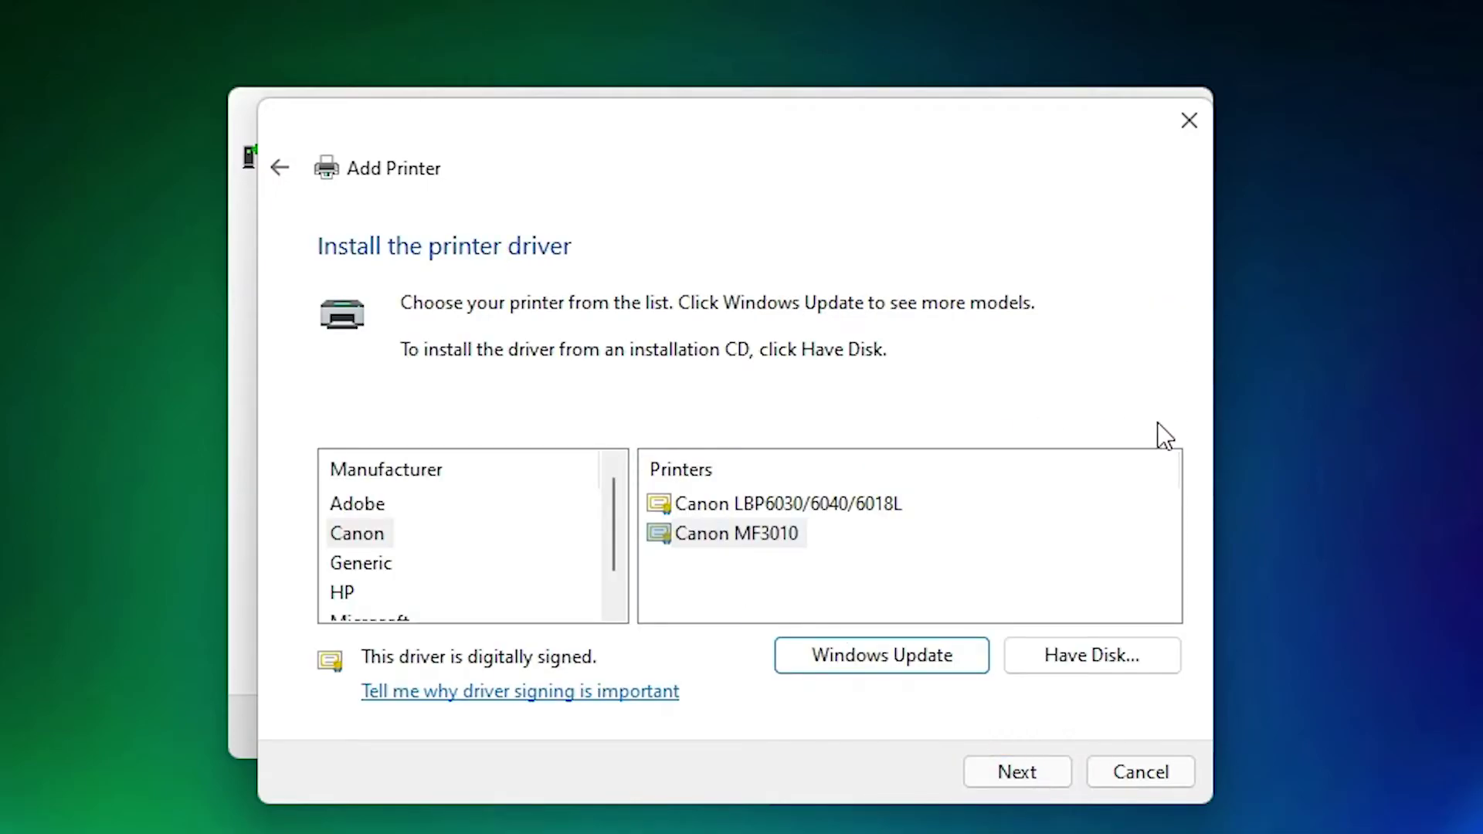
pyautogui.click(1113, 656)
pyautogui.click(1022, 607)
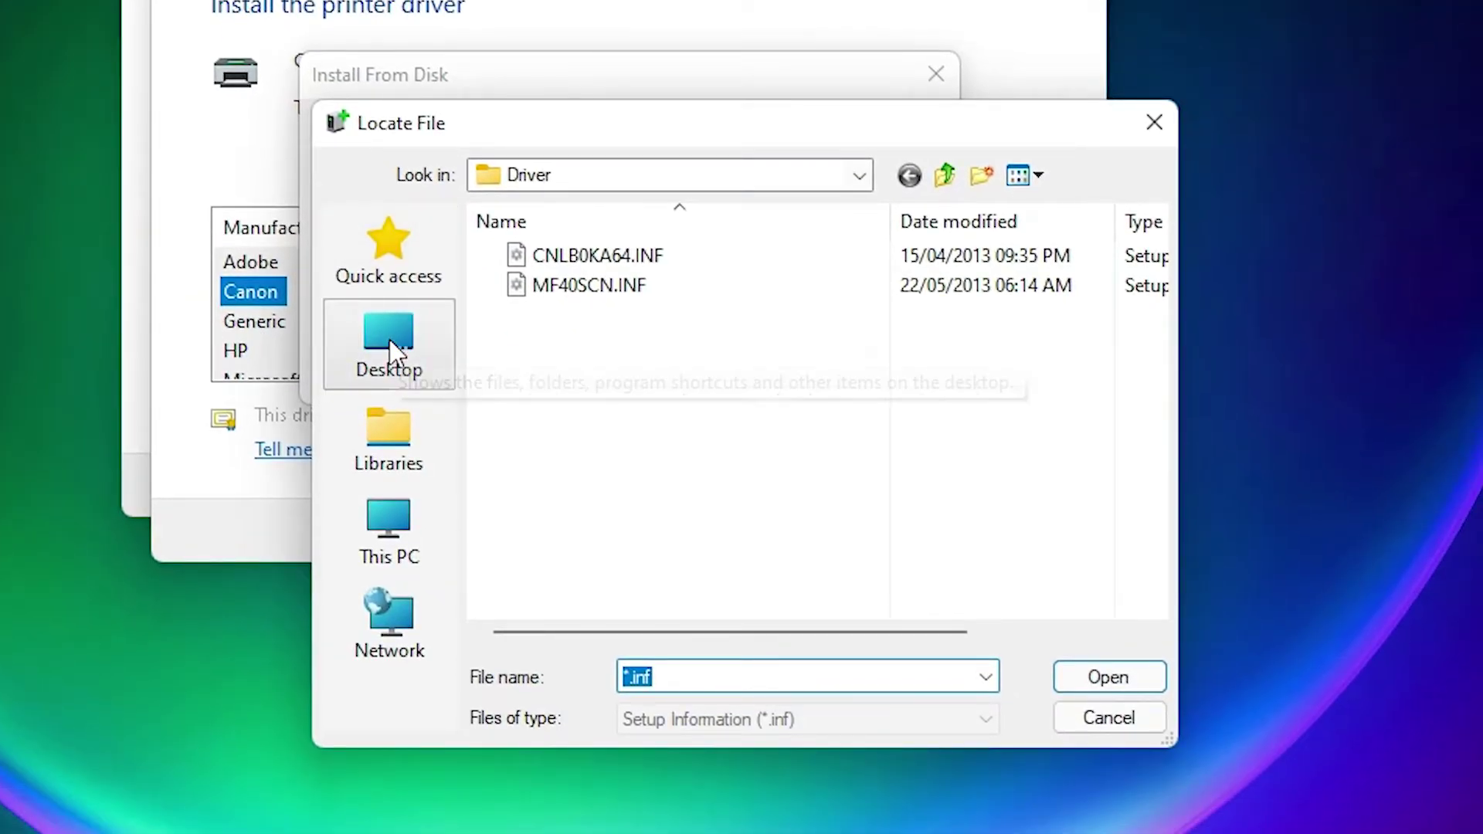
pyautogui.click(389, 340)
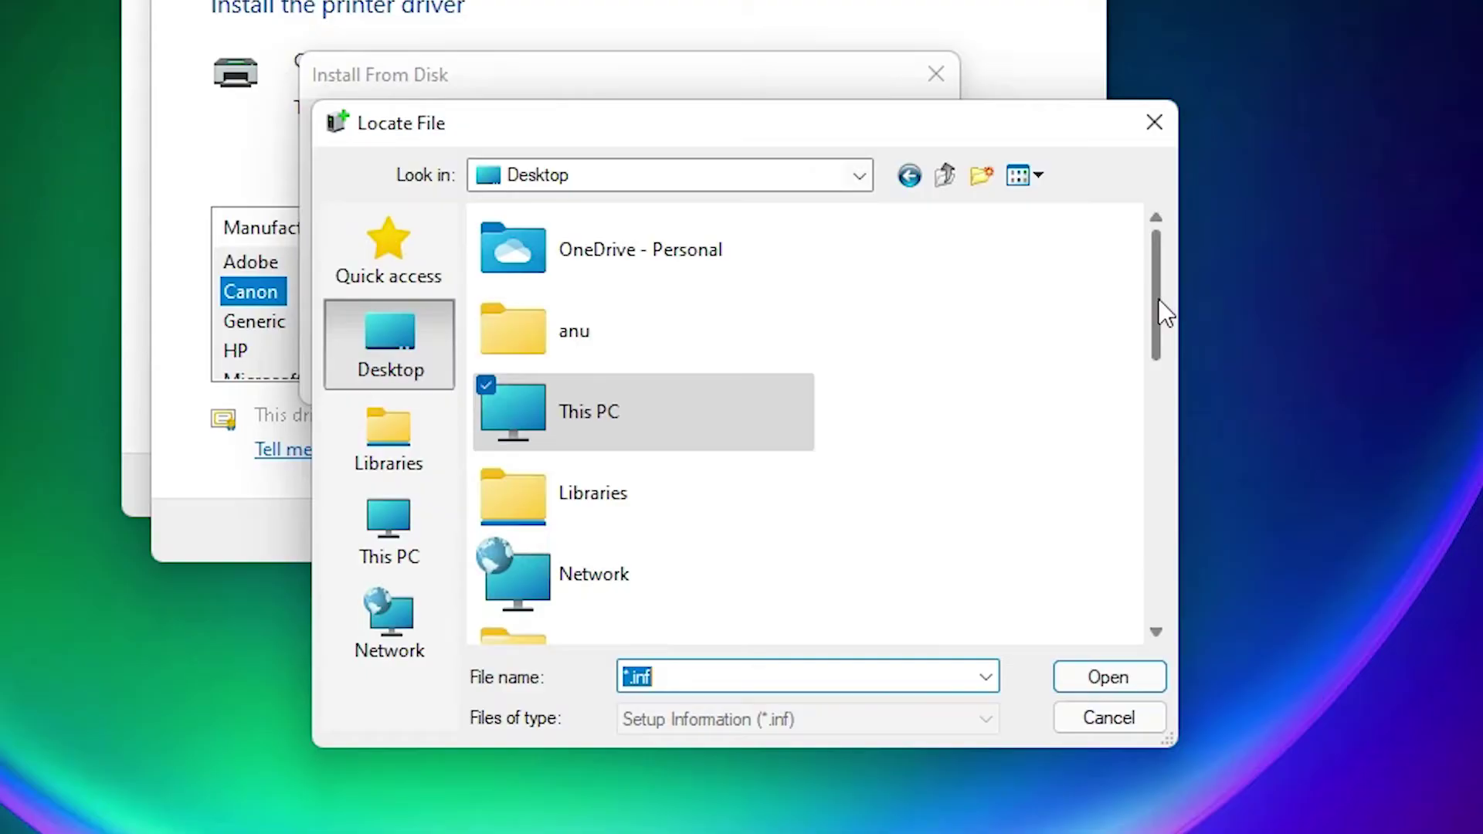
pyautogui.moveTo(1164, 312); pyautogui.dragTo(1148, 547)
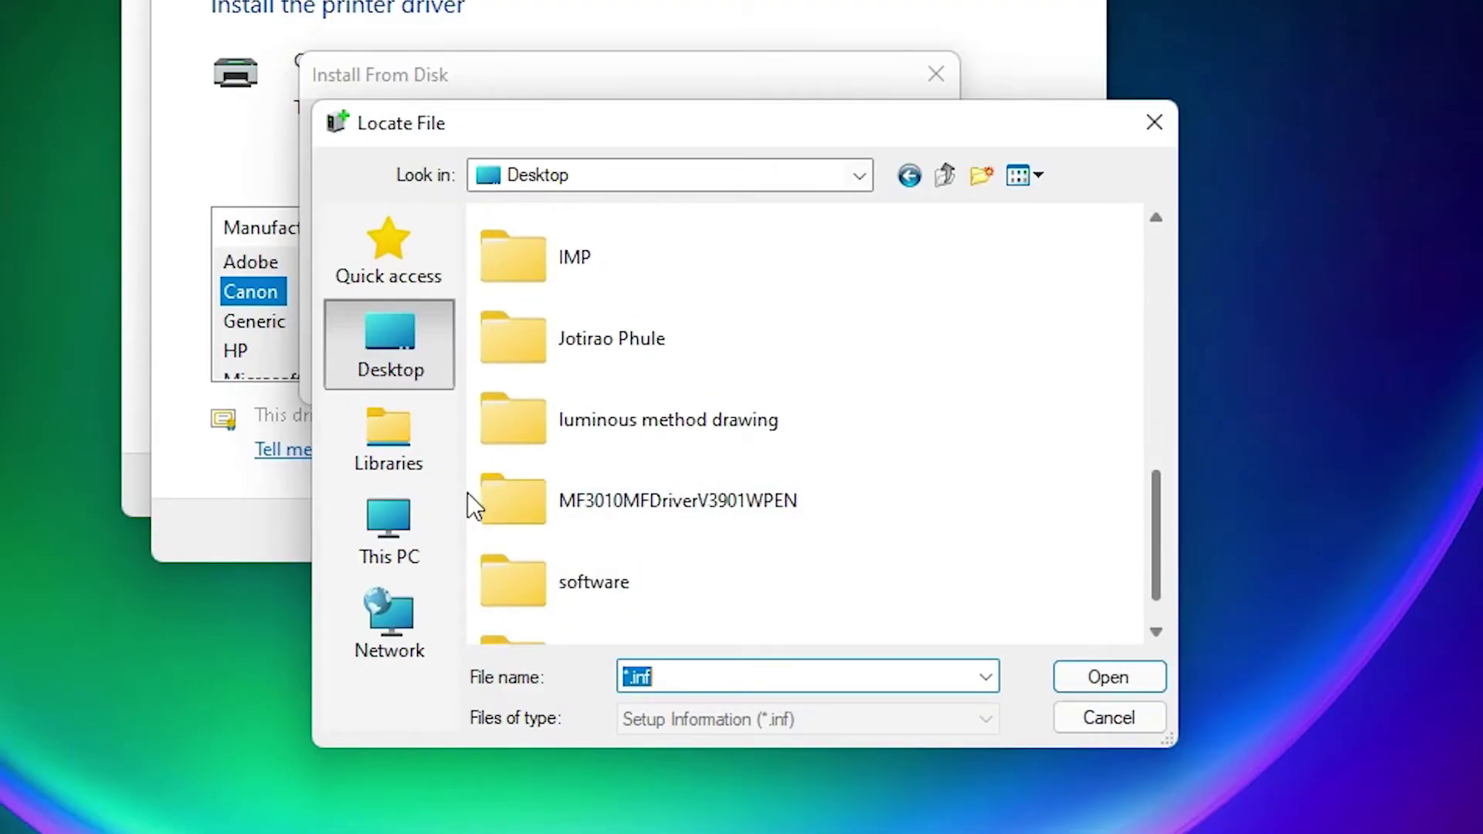
# Navigate into MF3010MFDriverV3901WPEN > DRIVERS > uk_eng > x64 > Driver
pyautogui.doubleClick(662, 504)
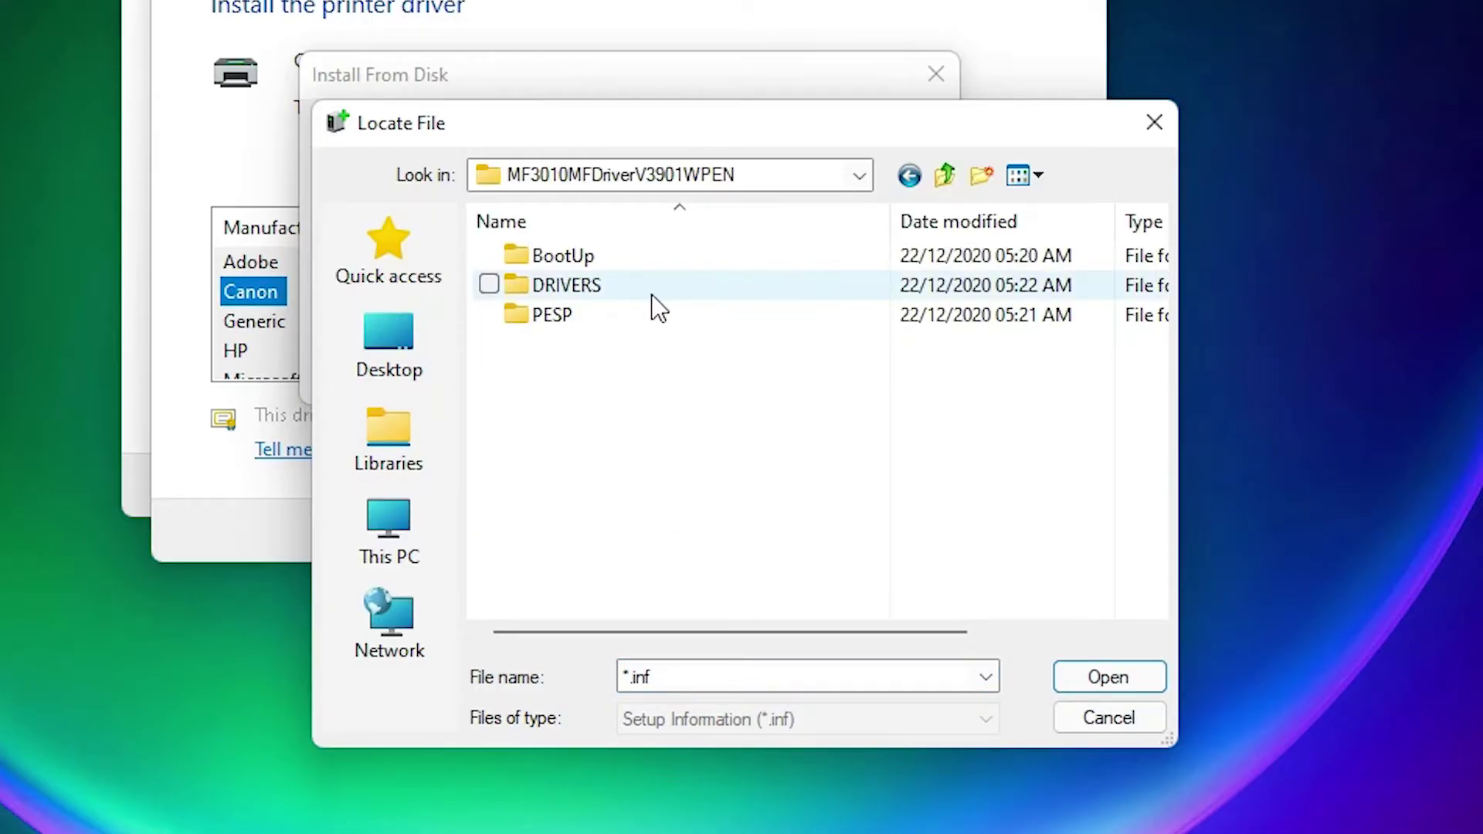
pyautogui.doubleClick(605, 289)
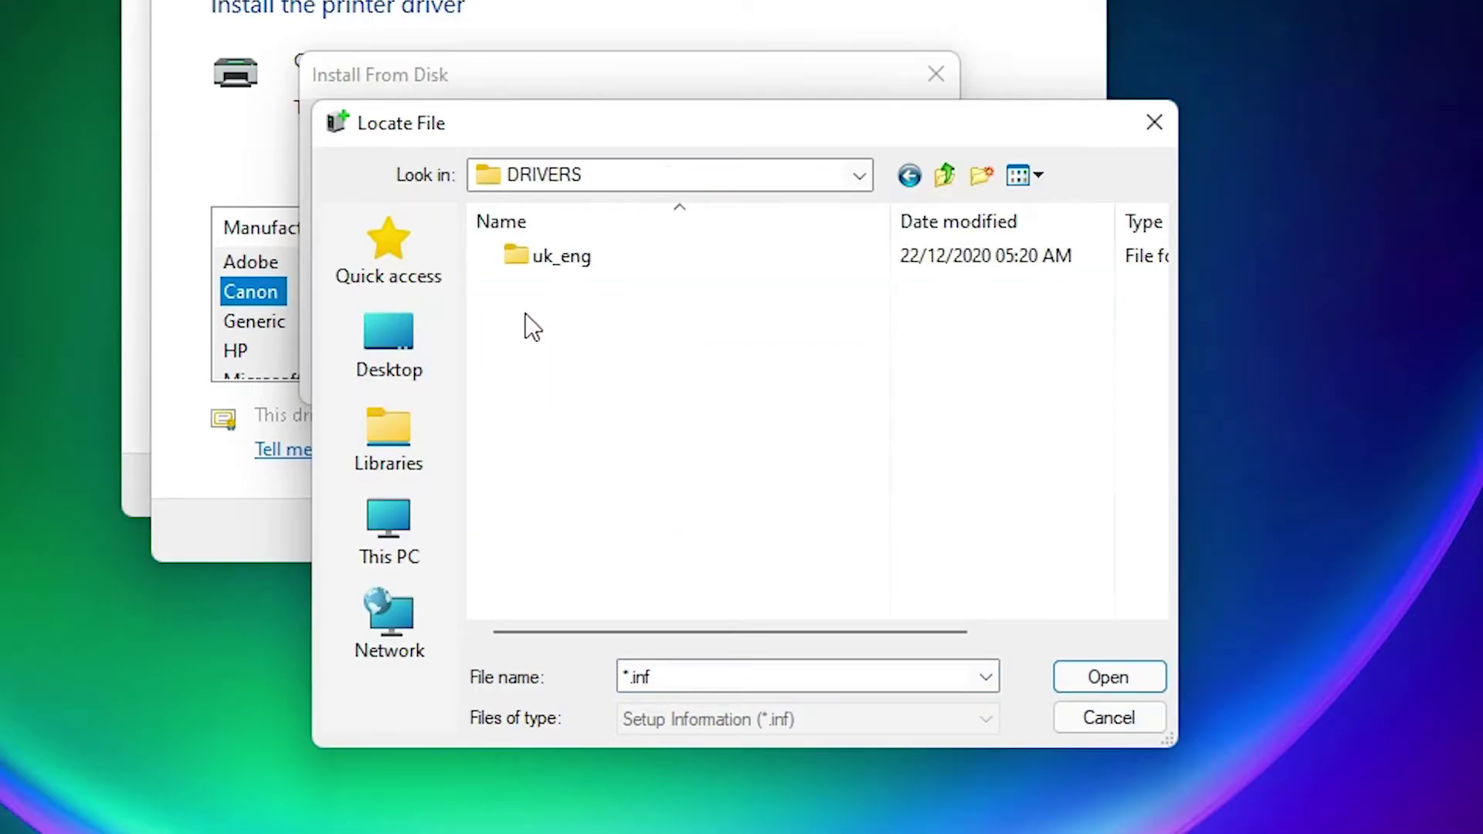
pyautogui.doubleClick(597, 268)
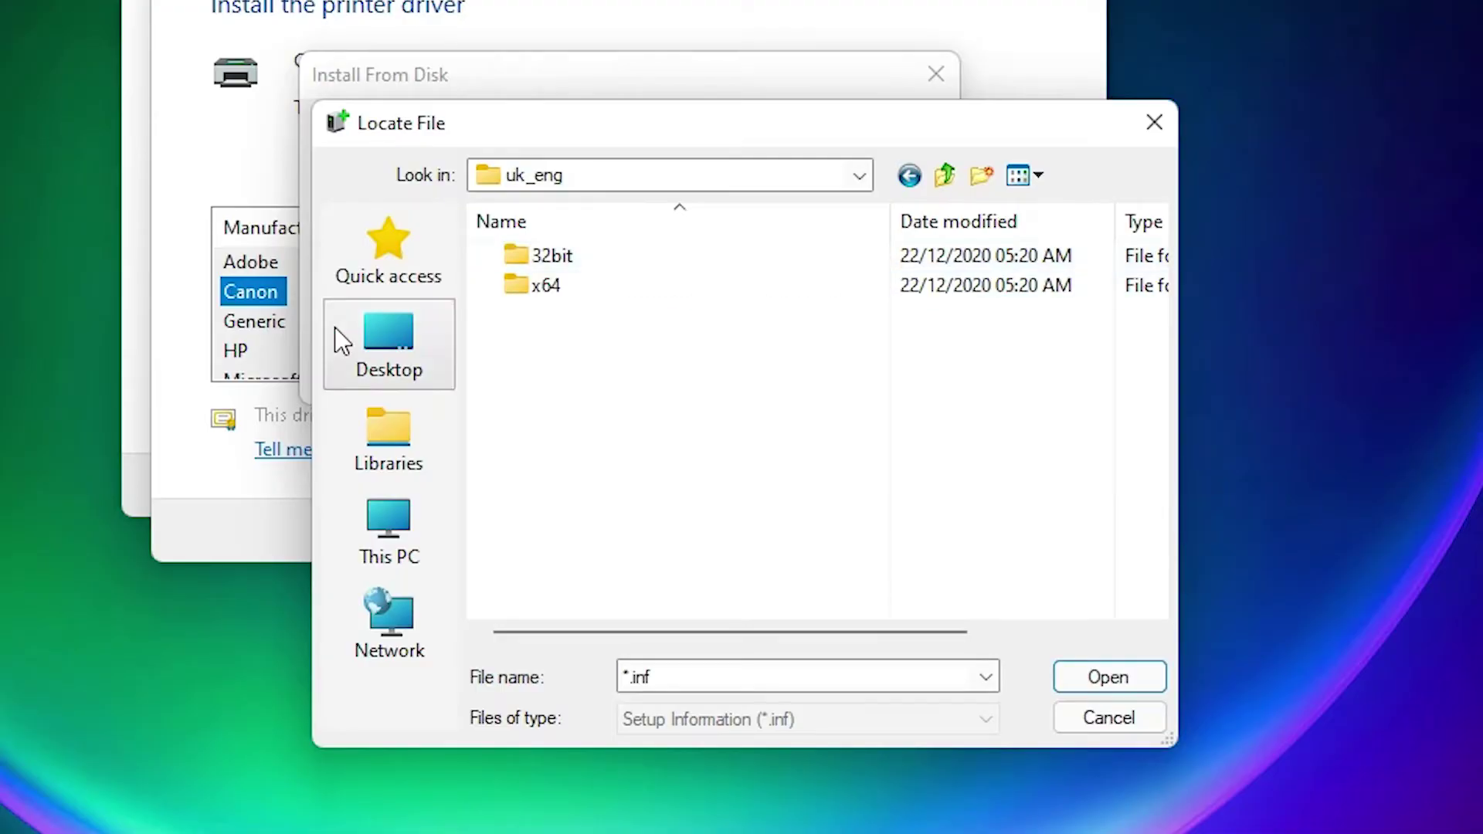
pyautogui.doubleClick(576, 298)
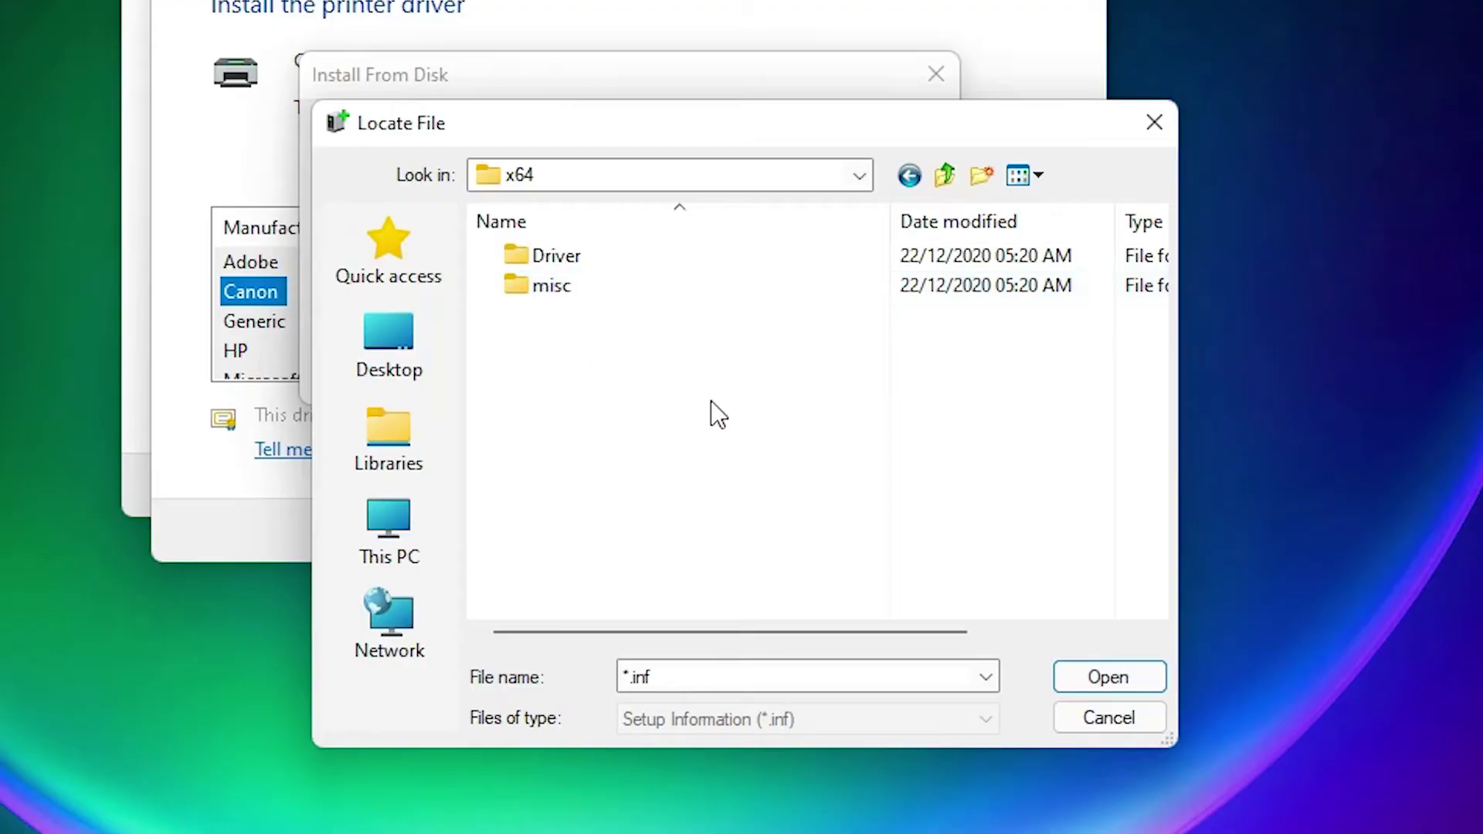
pyautogui.doubleClick(558, 258)
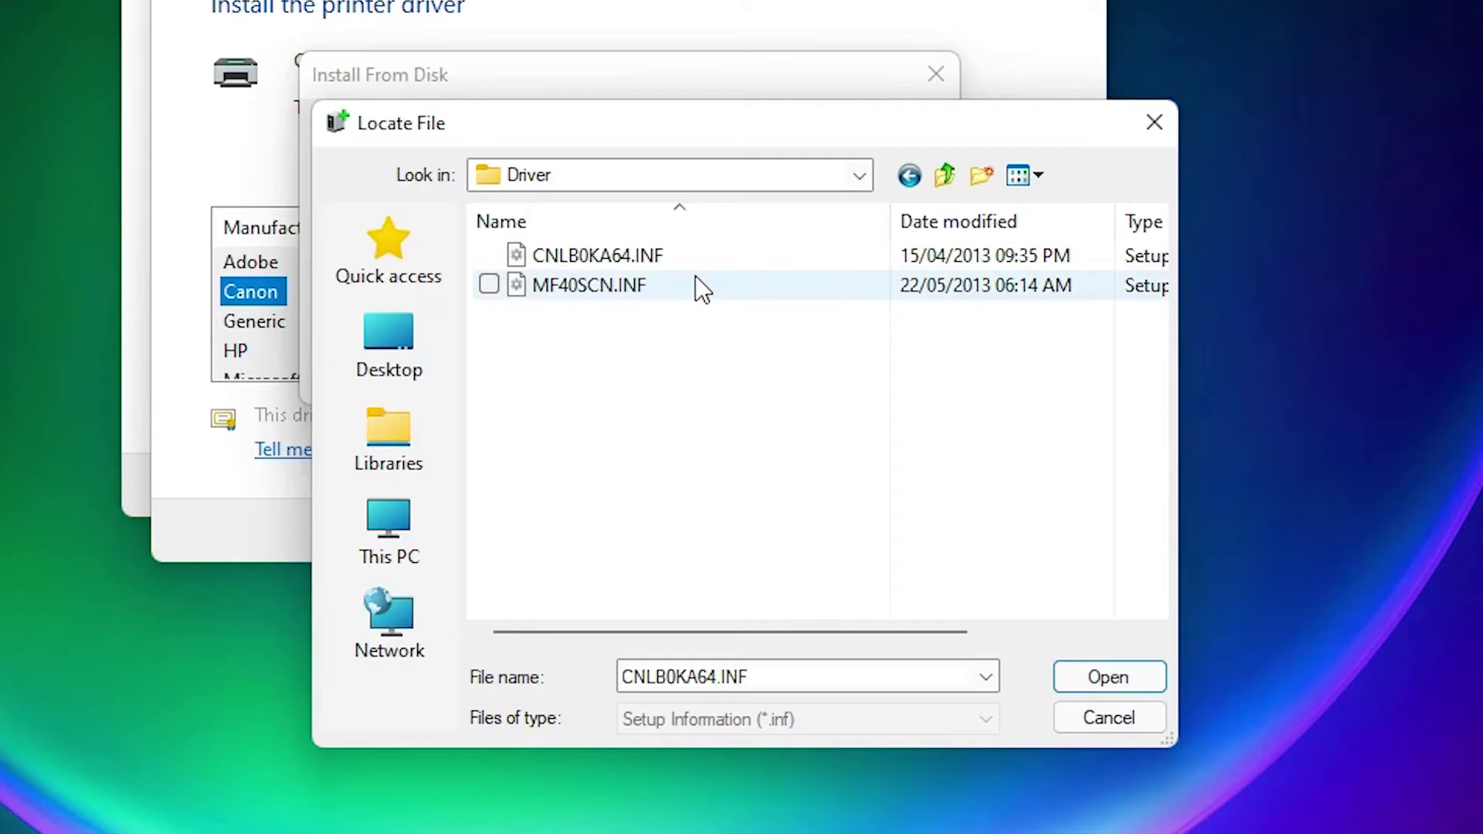
# Select CNLB0KA64.INF as the driver setup file and confirm it
pyautogui.click(625, 255)
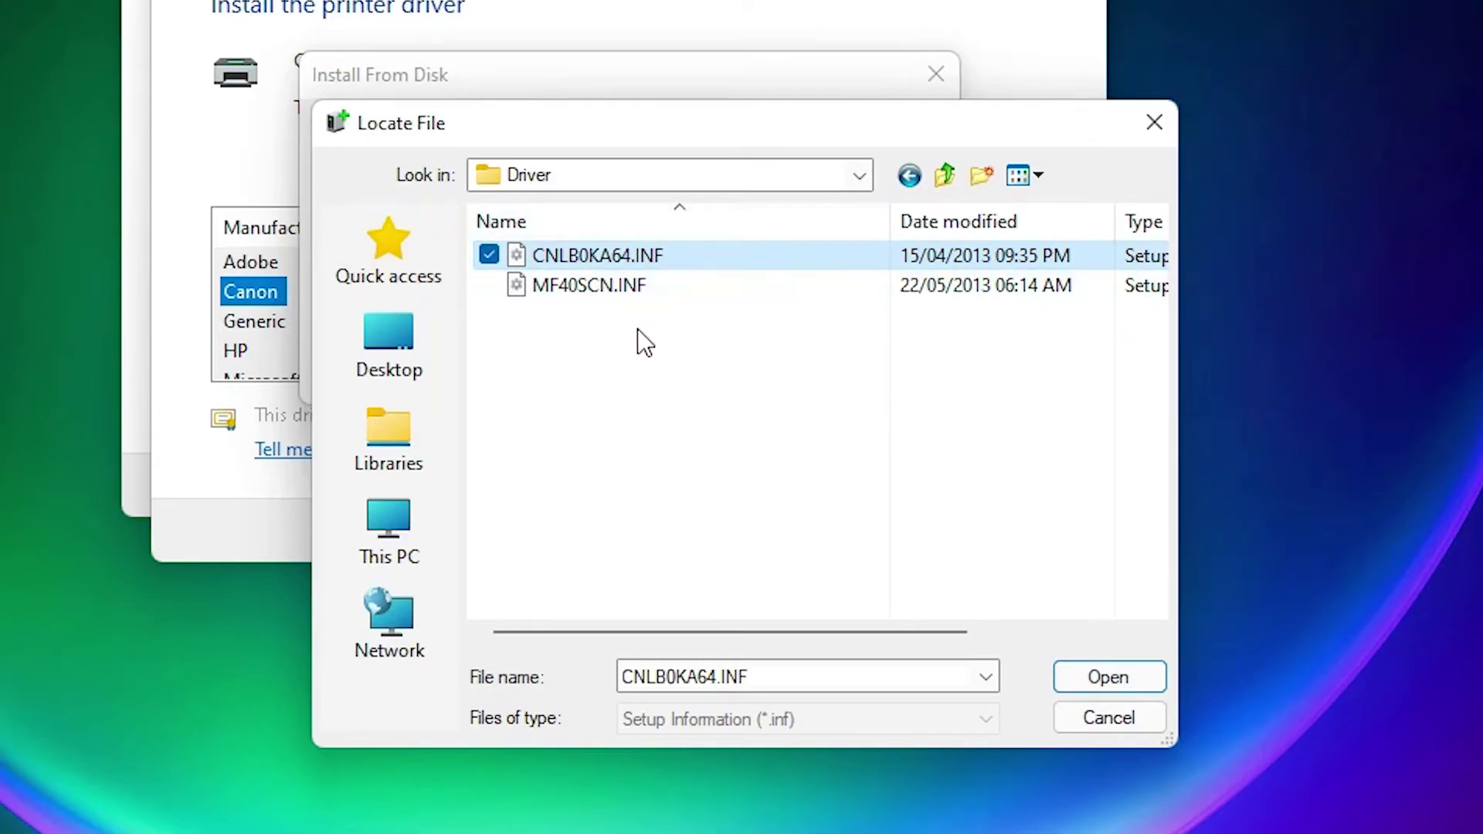
pyautogui.click(618, 286)
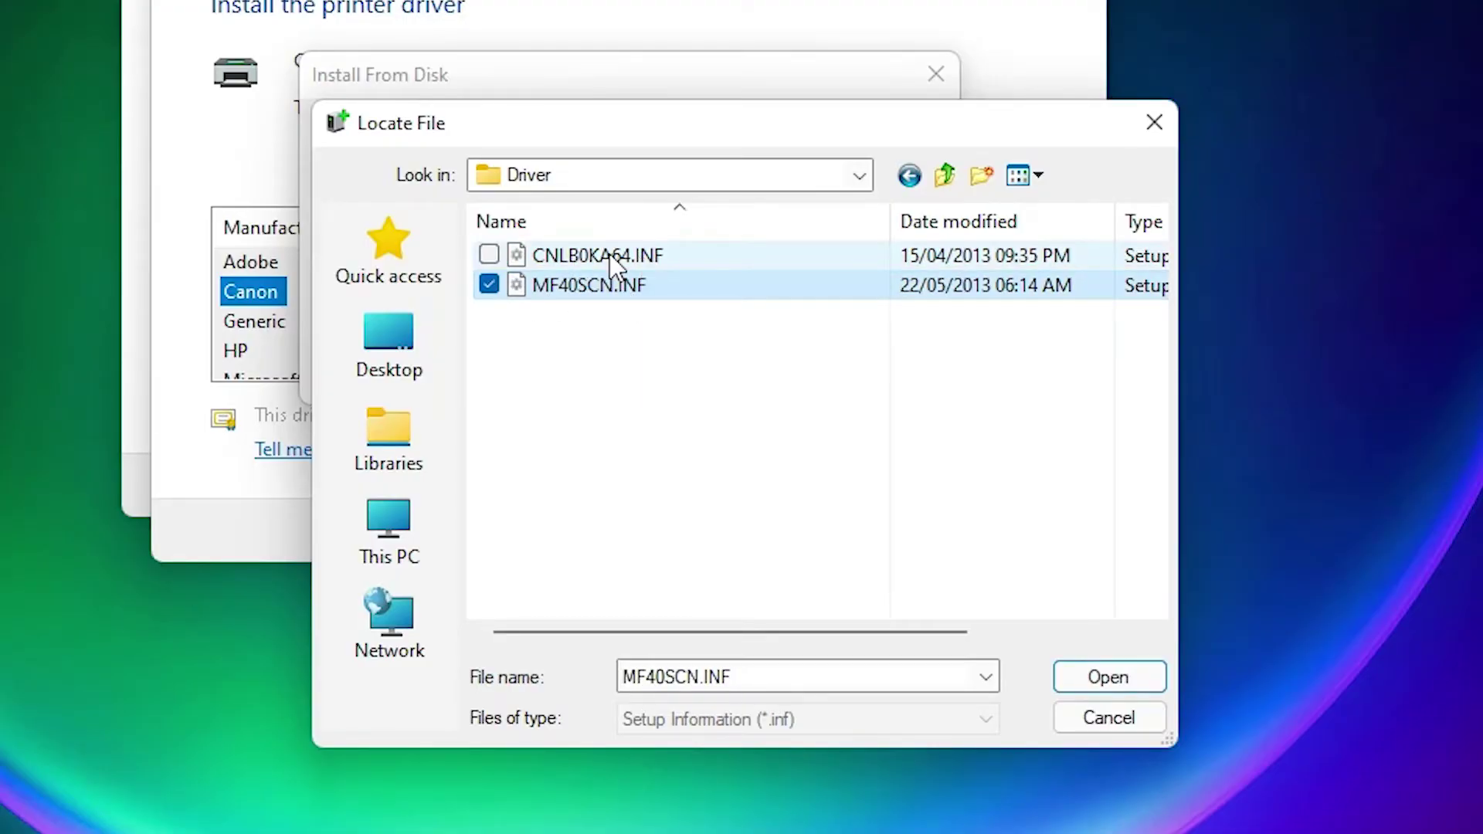
pyautogui.click(638, 263)
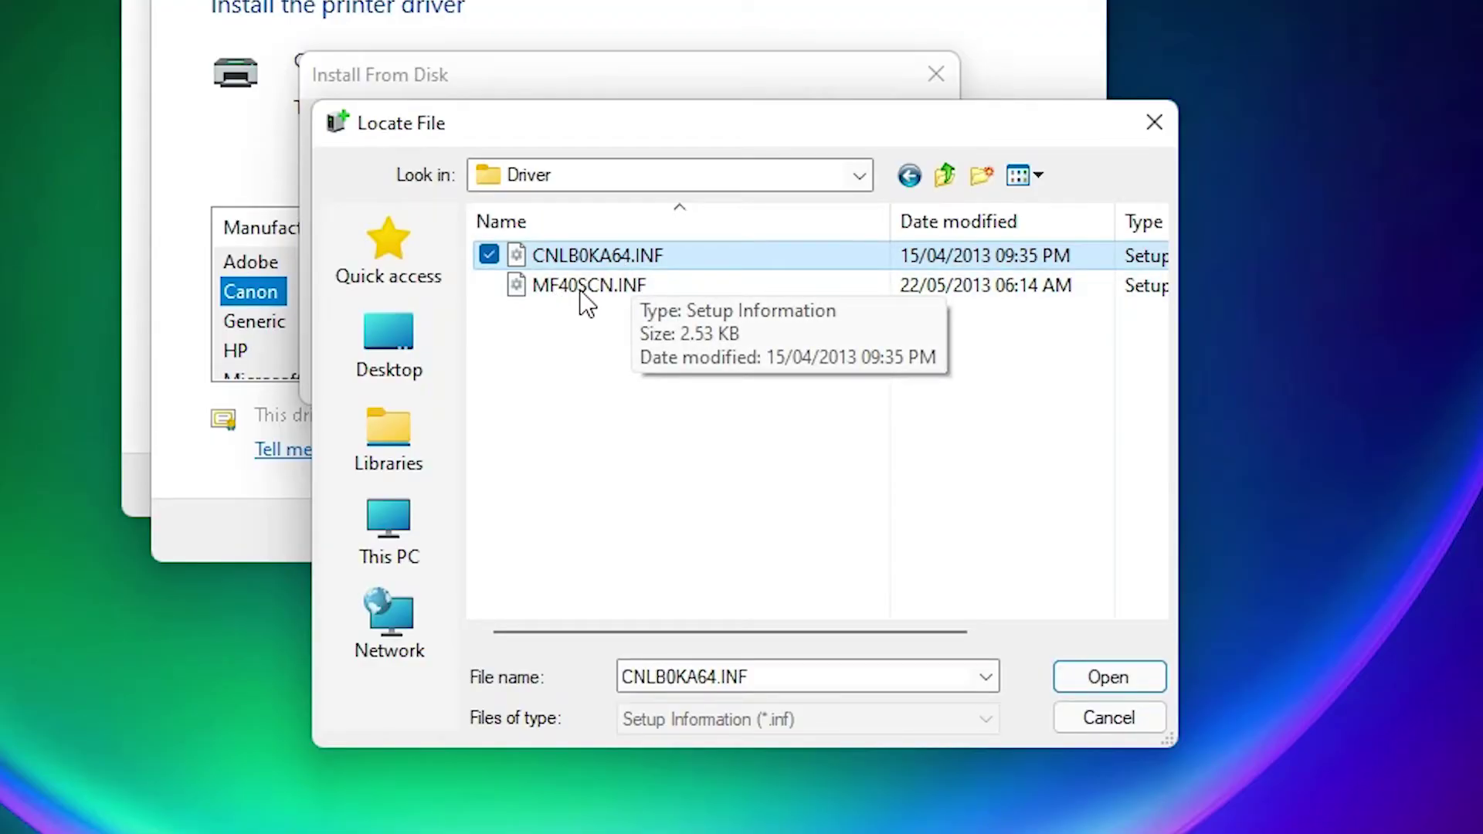
pyautogui.click(658, 292)
pyautogui.click(646, 264)
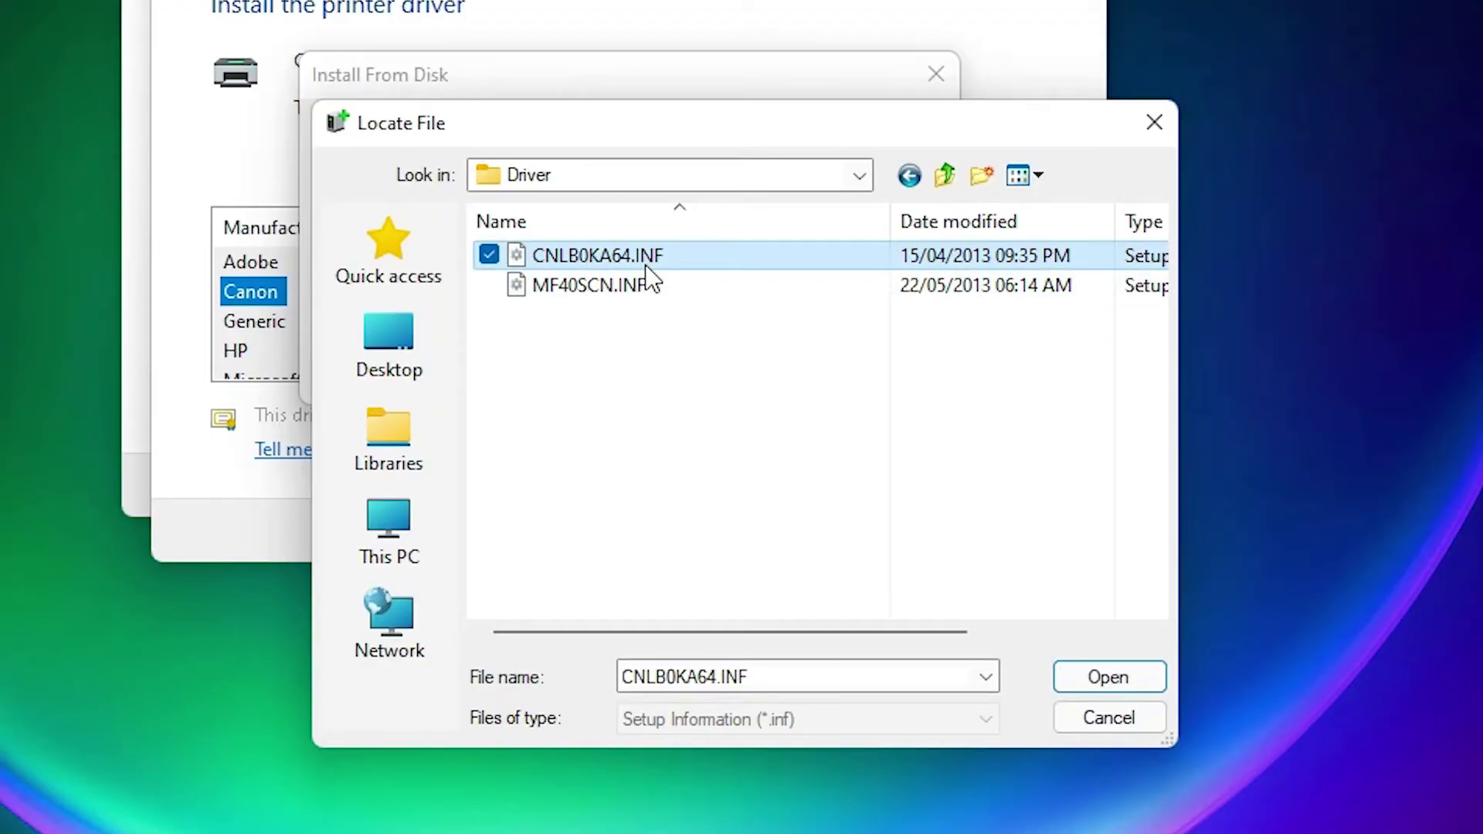
pyautogui.click(642, 260)
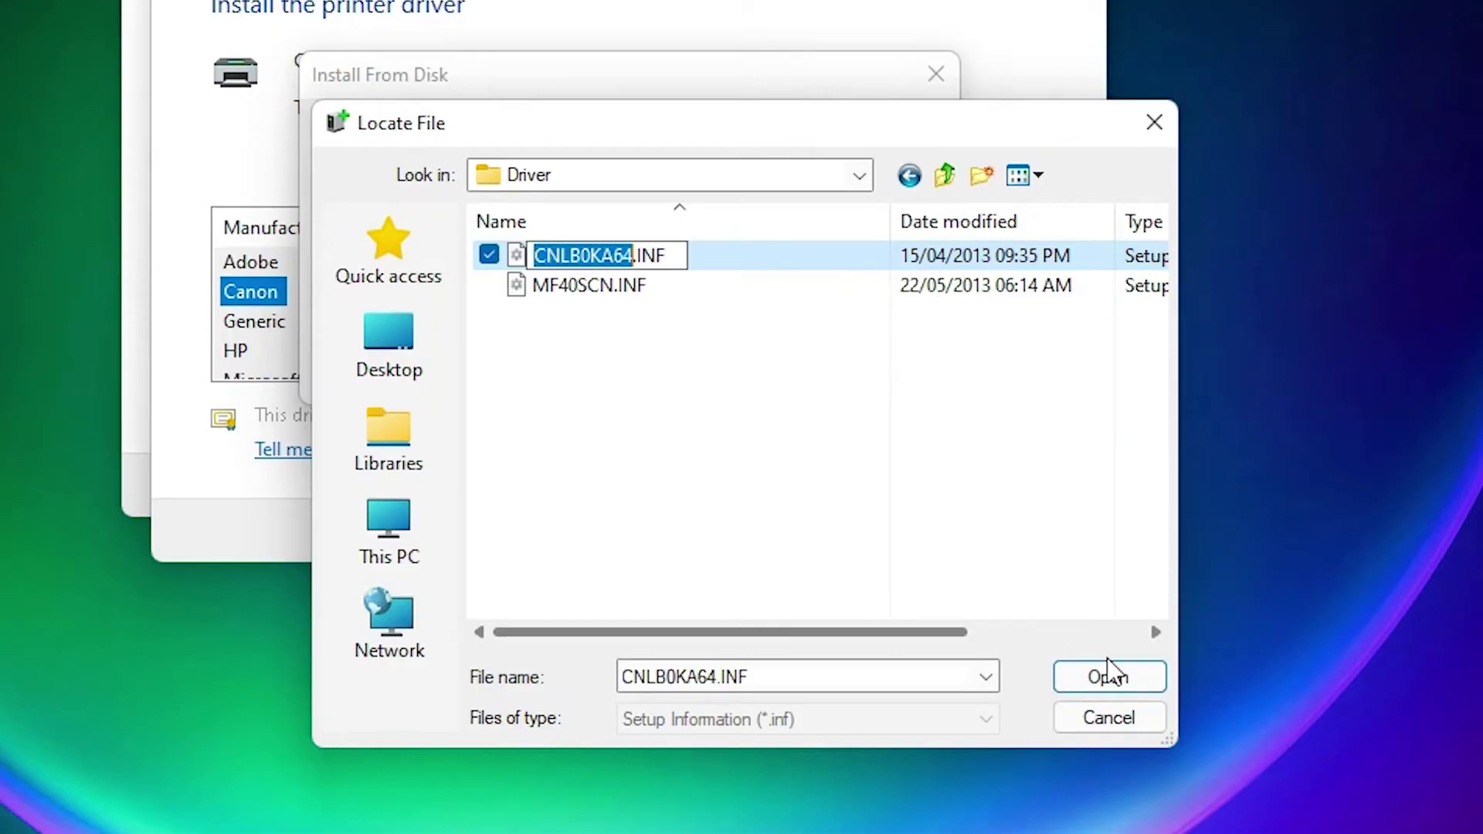
pyautogui.click(730, 264)
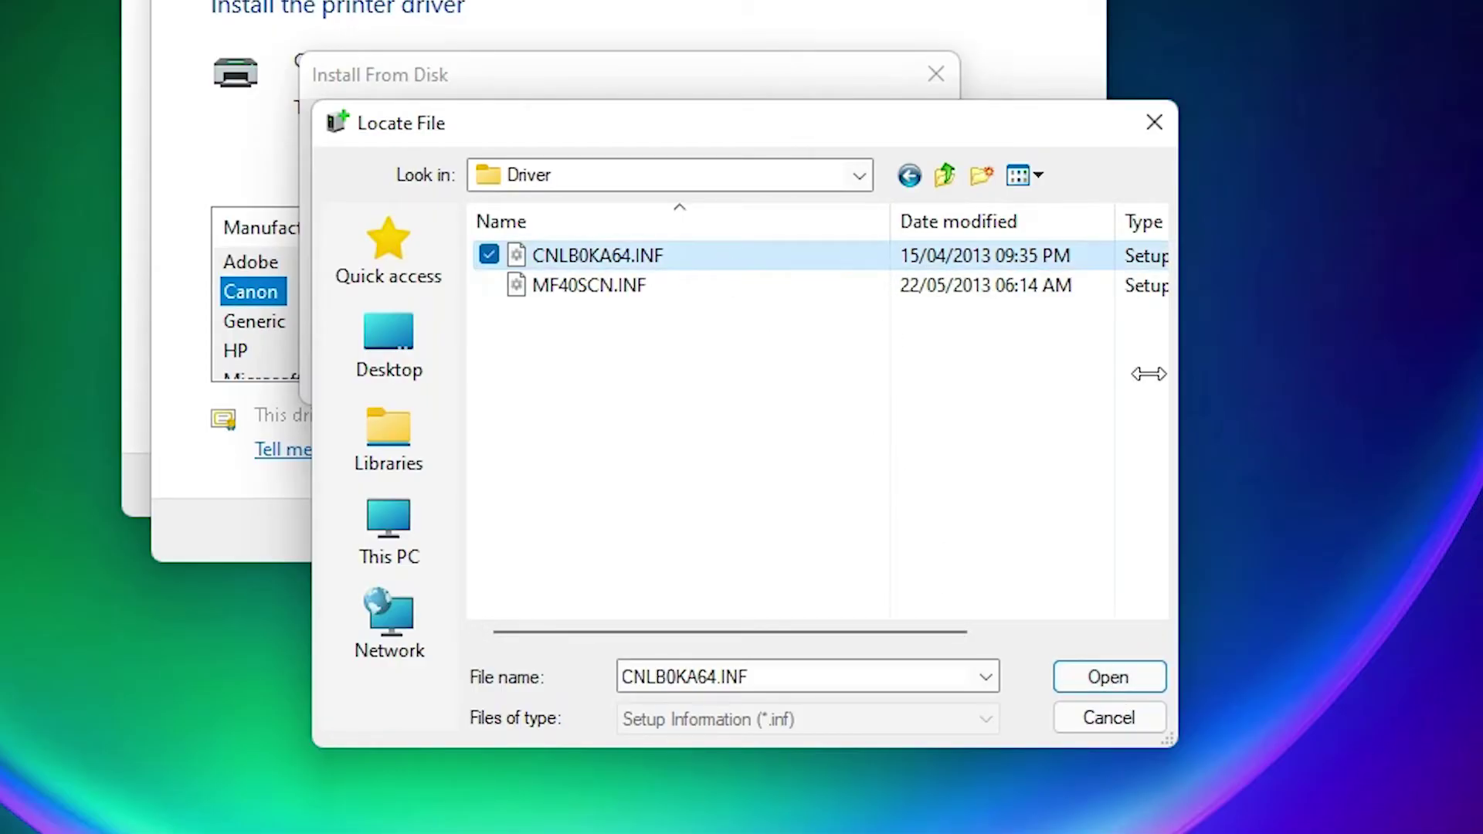
pyautogui.click(1109, 678)
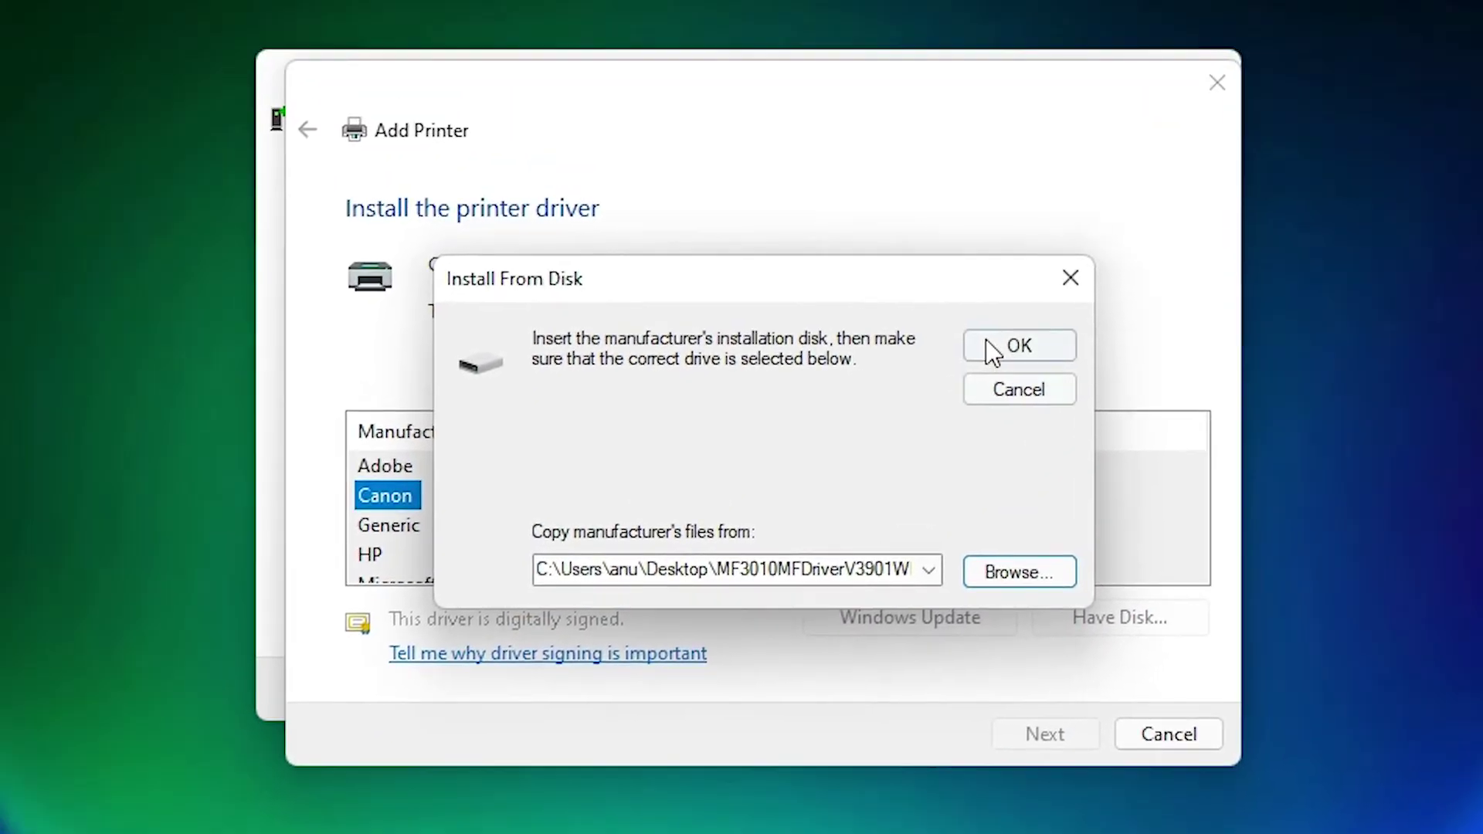
# Load the disk's drivers, pick Canon MF3010, and replace the current driver
pyautogui.click(853, 135)
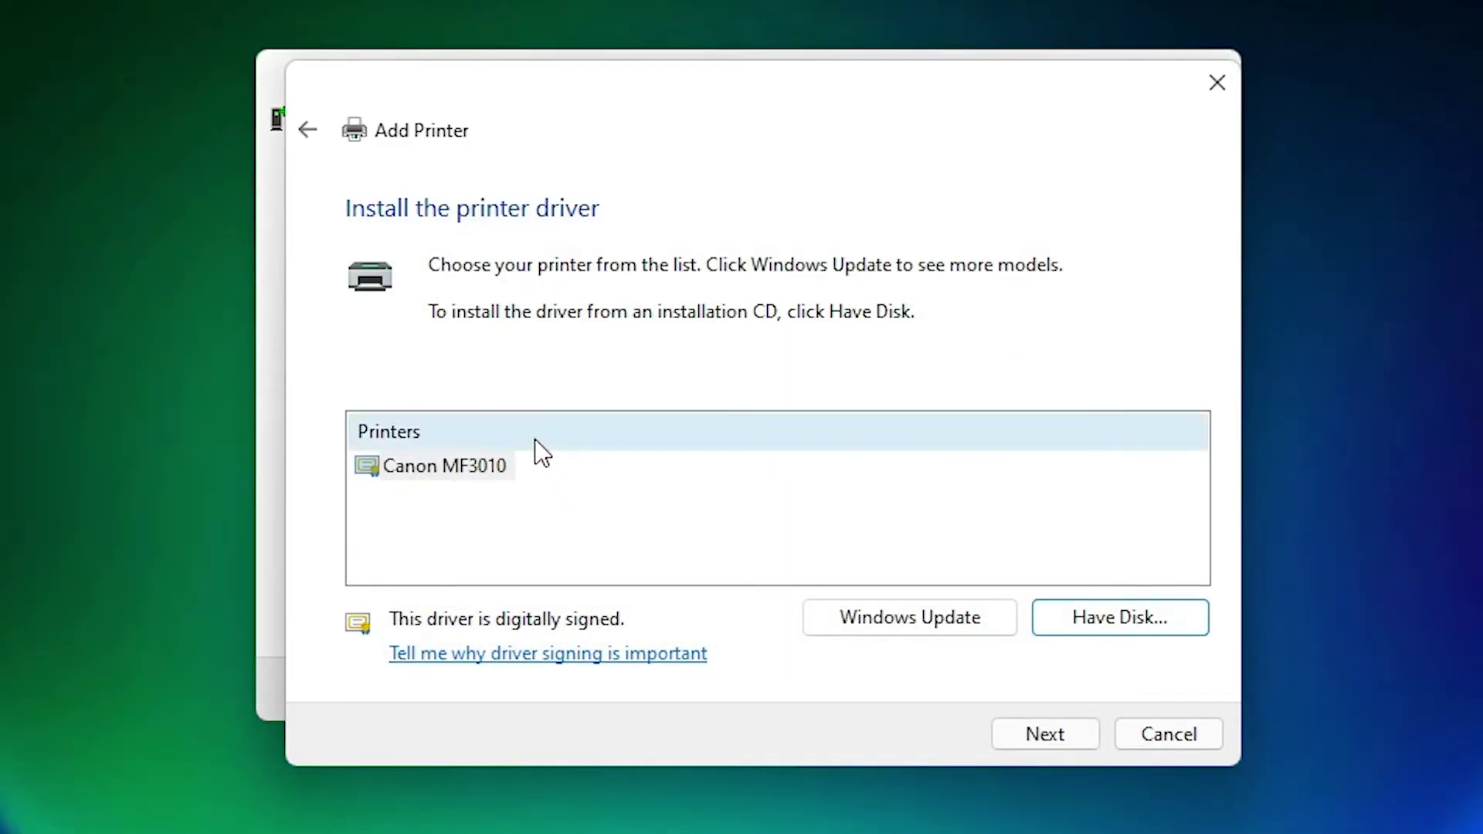
pyautogui.click(447, 474)
pyautogui.click(1016, 739)
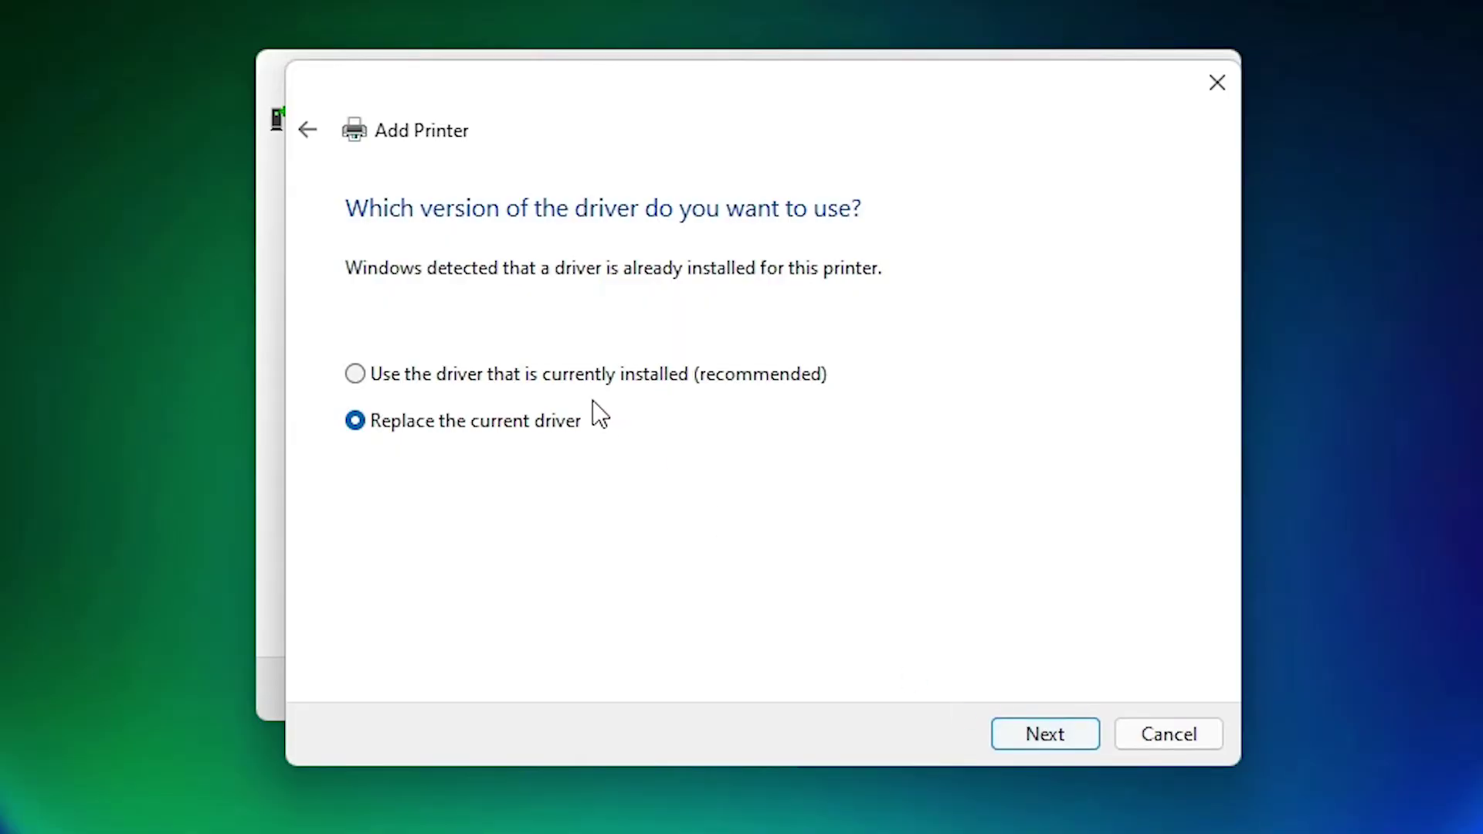
pyautogui.click(1086, 728)
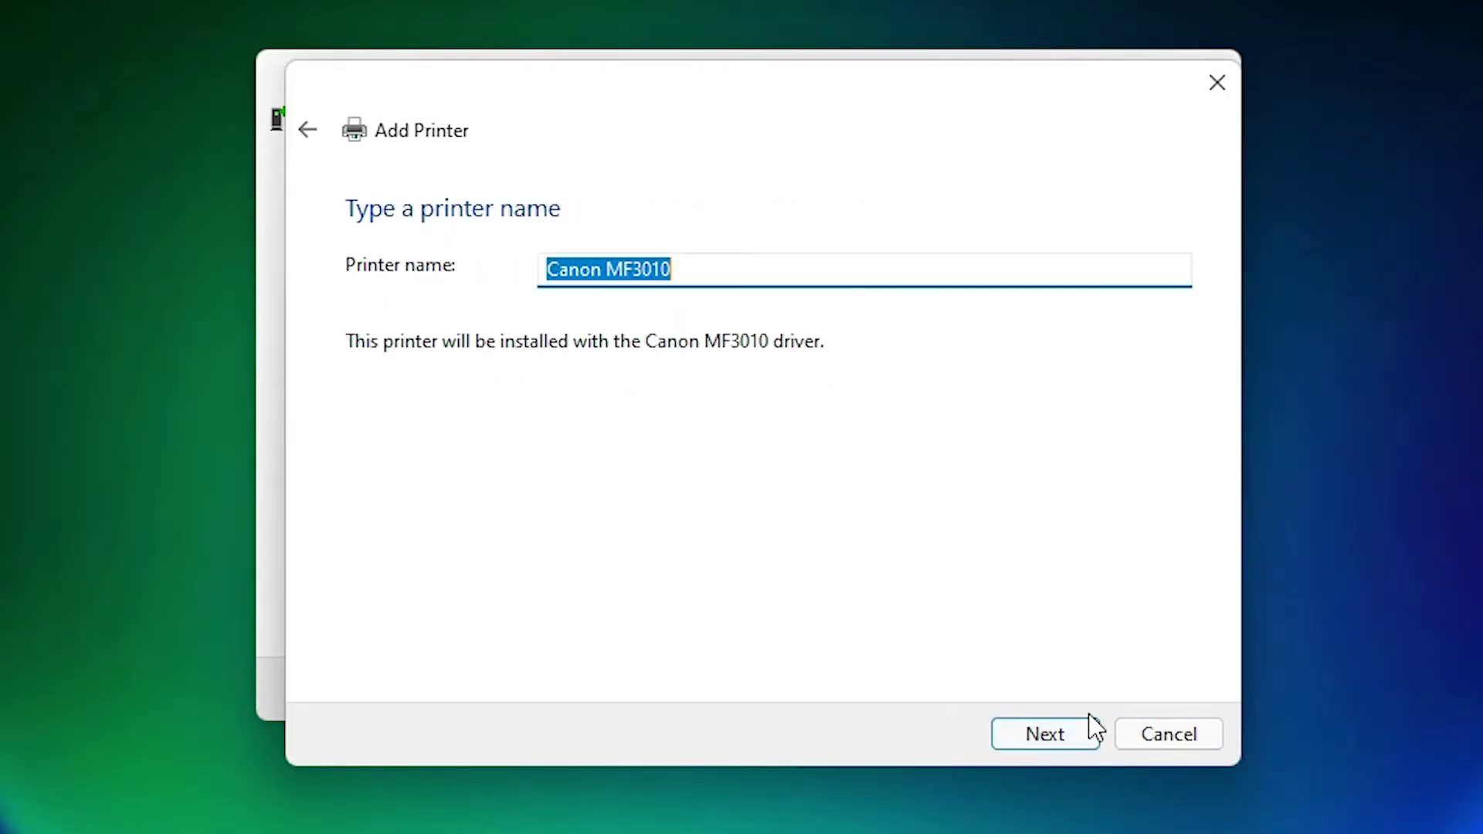
# Keep the name Canon MF3010, leave the printer unshared, and finish installing
pyautogui.click(1056, 726)
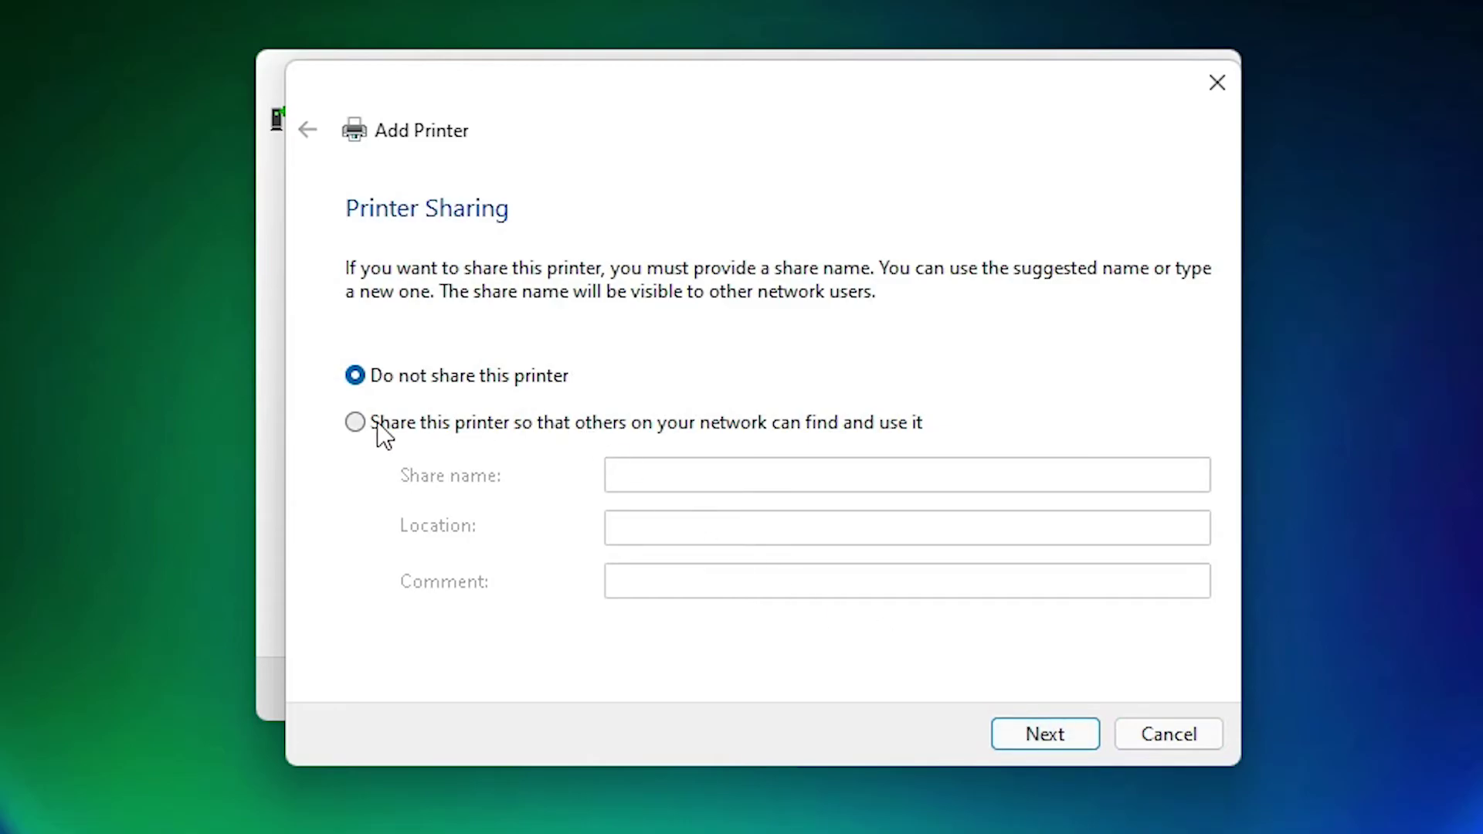
pyautogui.click(421, 427)
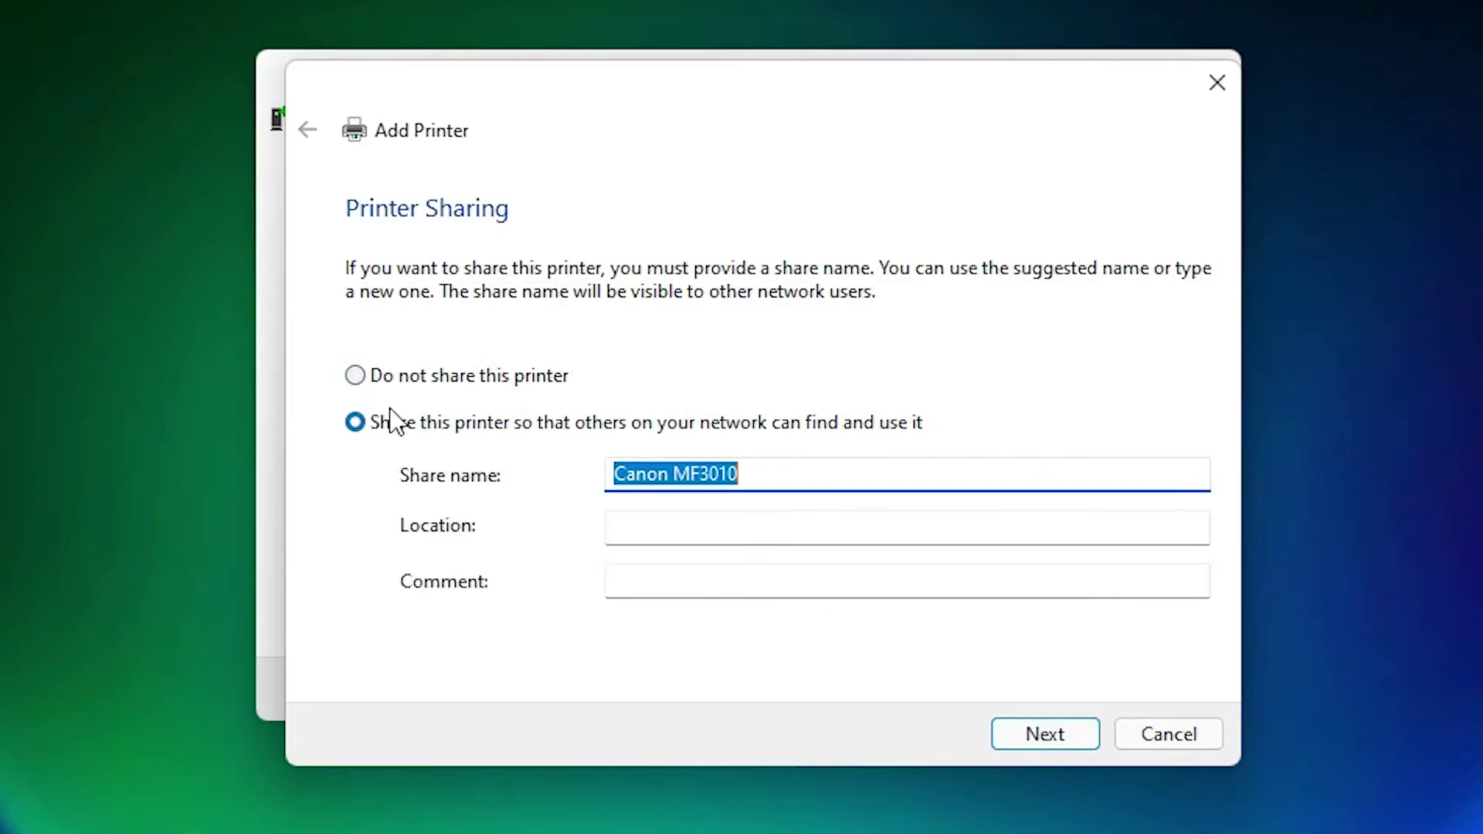
pyautogui.click(355, 376)
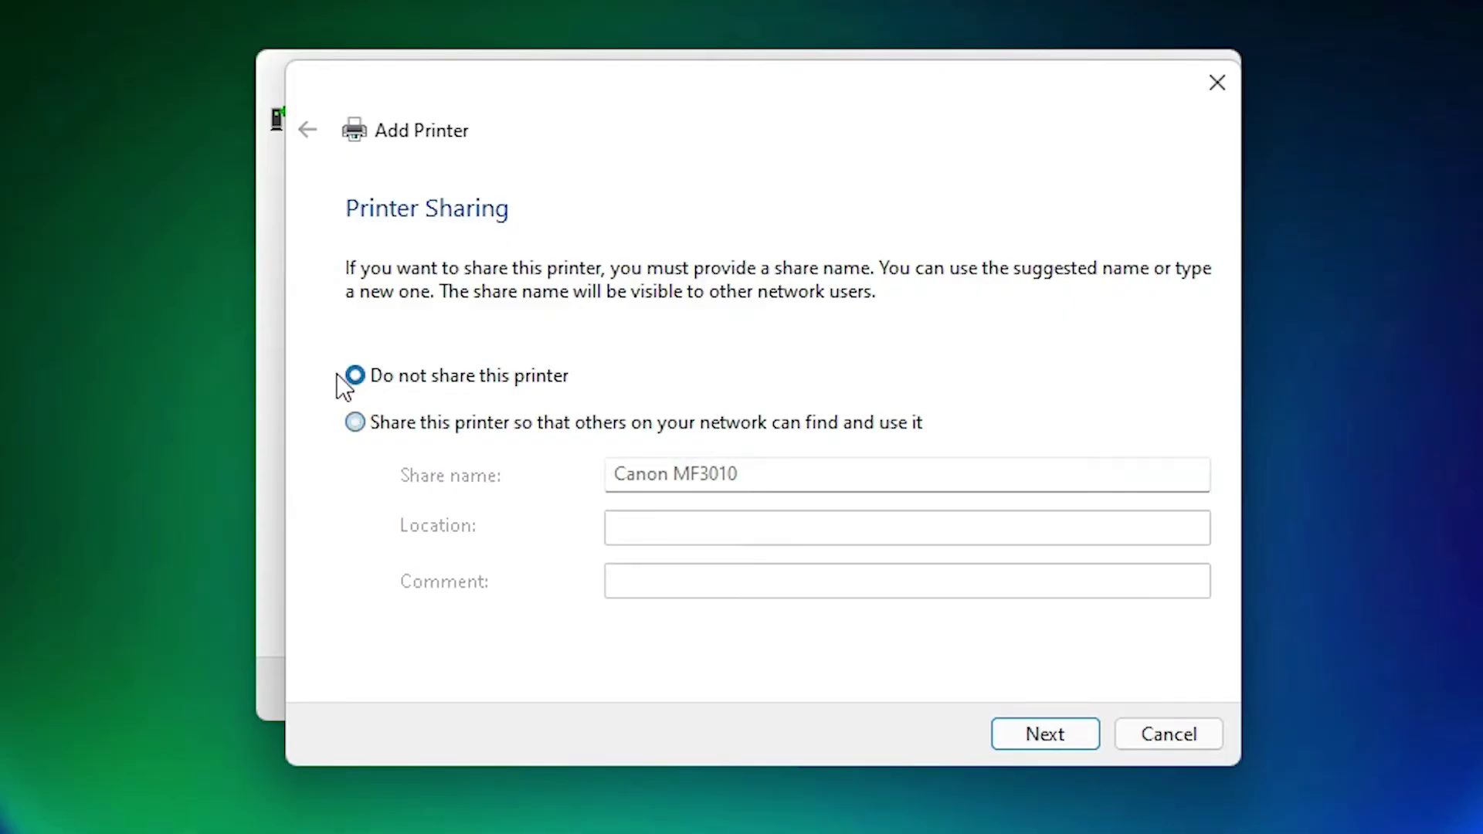
pyautogui.click(1035, 734)
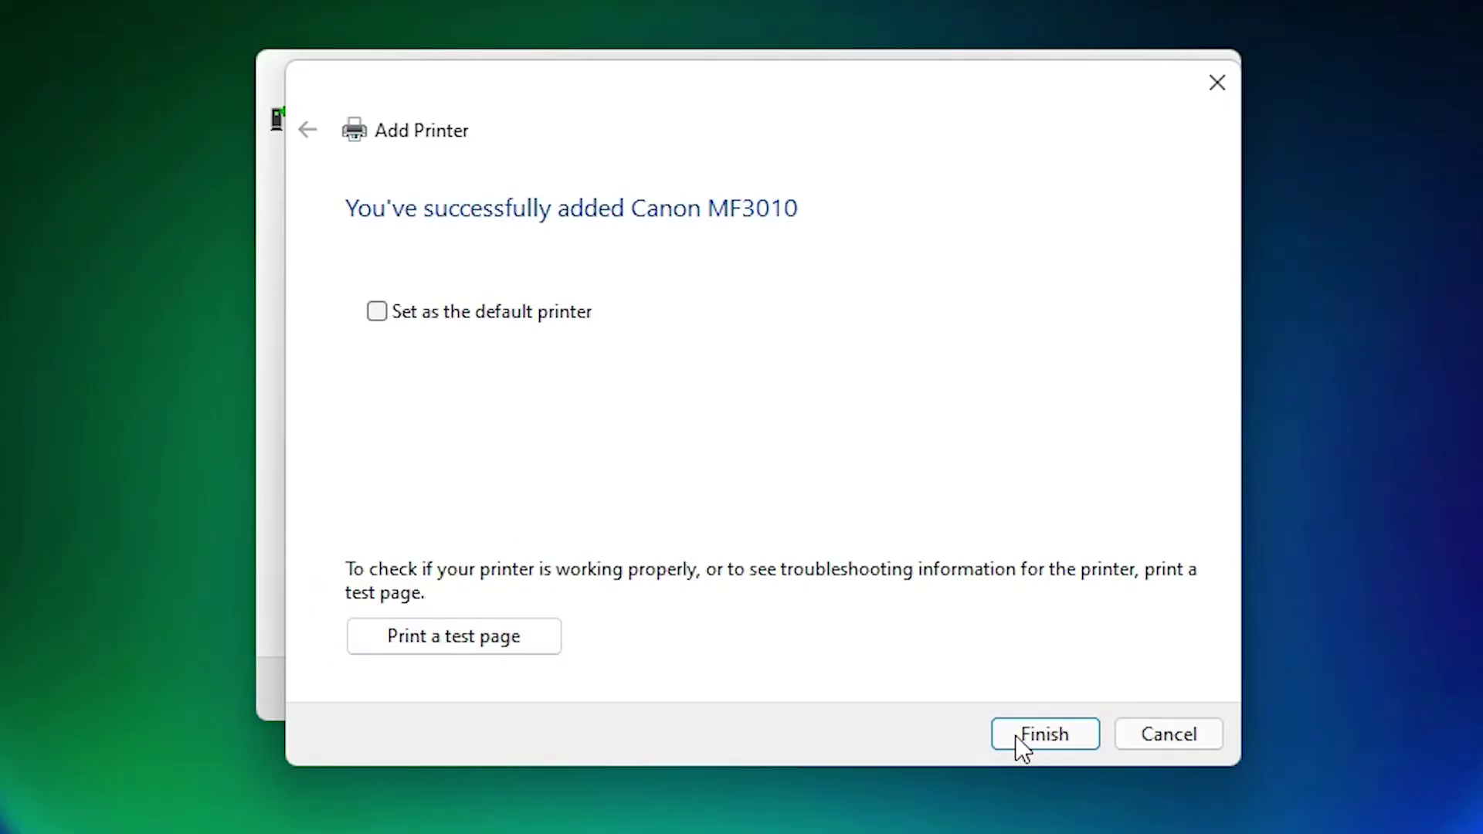
pyautogui.click(1044, 735)
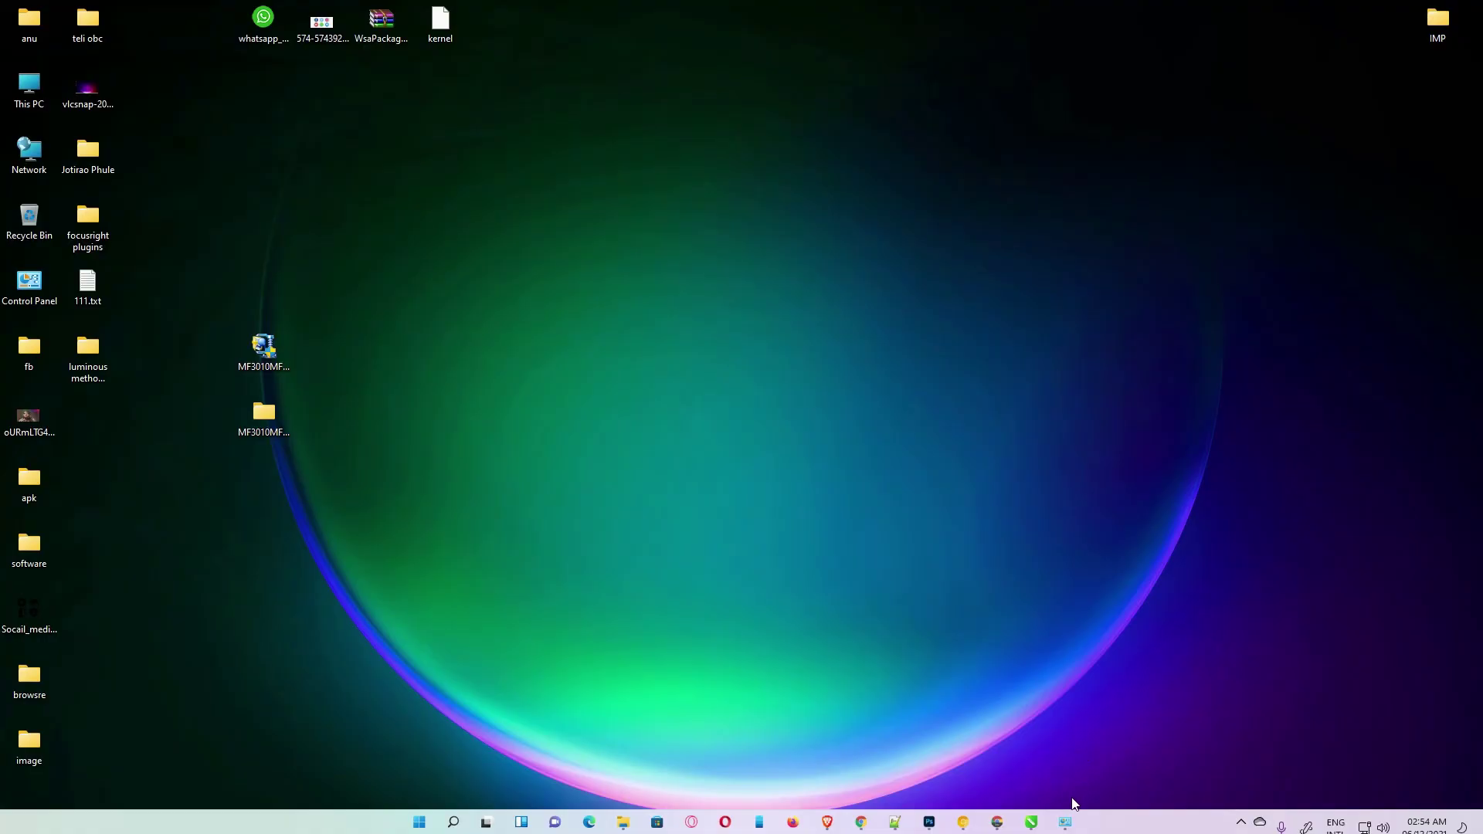
# Reopen Devices and Printers via Control Panel to confirm Canon MF3010 among 6 printers
pyautogui.click(412, 823)
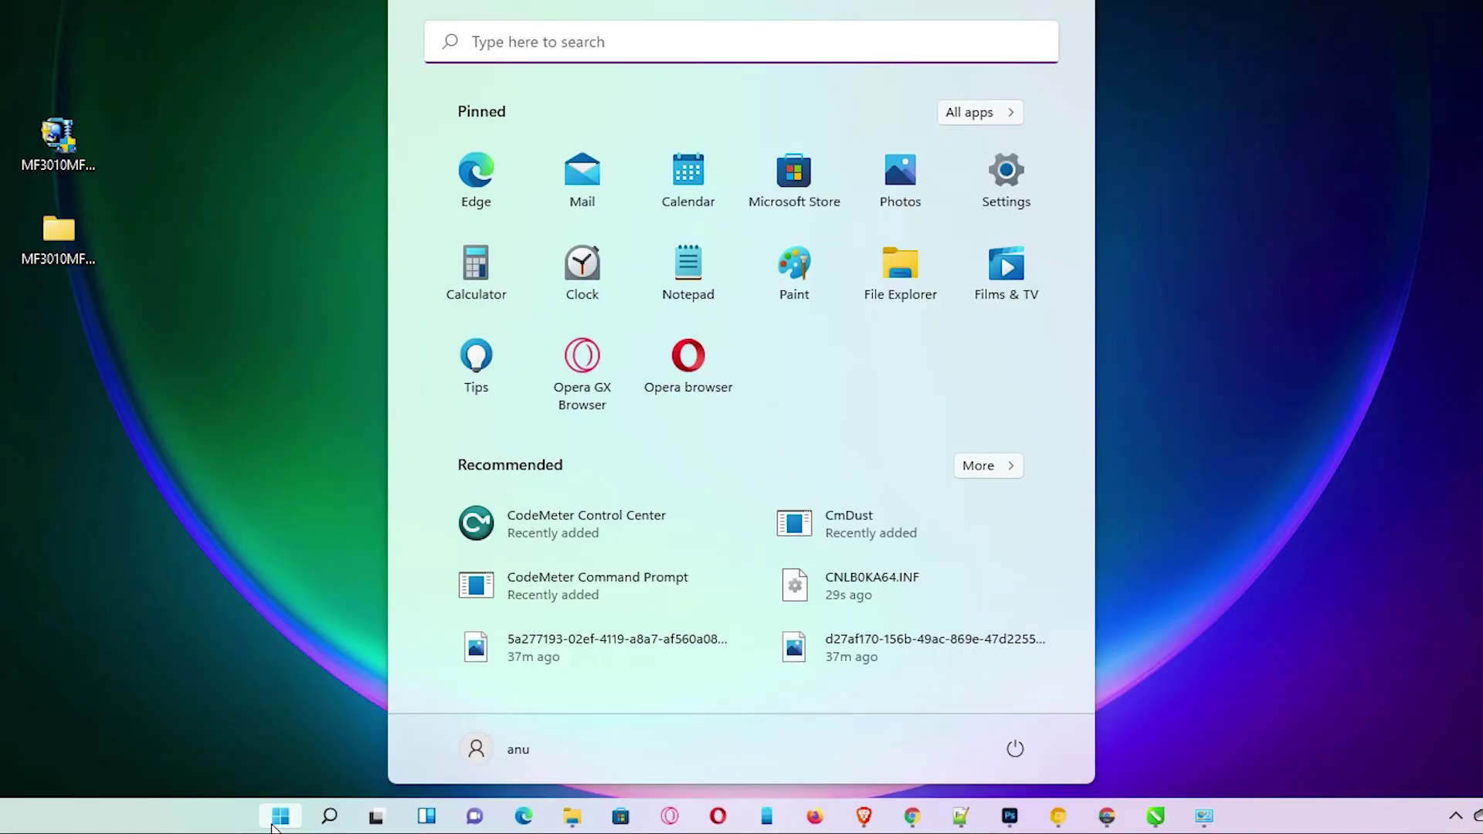
pyautogui.write('c')
pyautogui.click(544, 230)
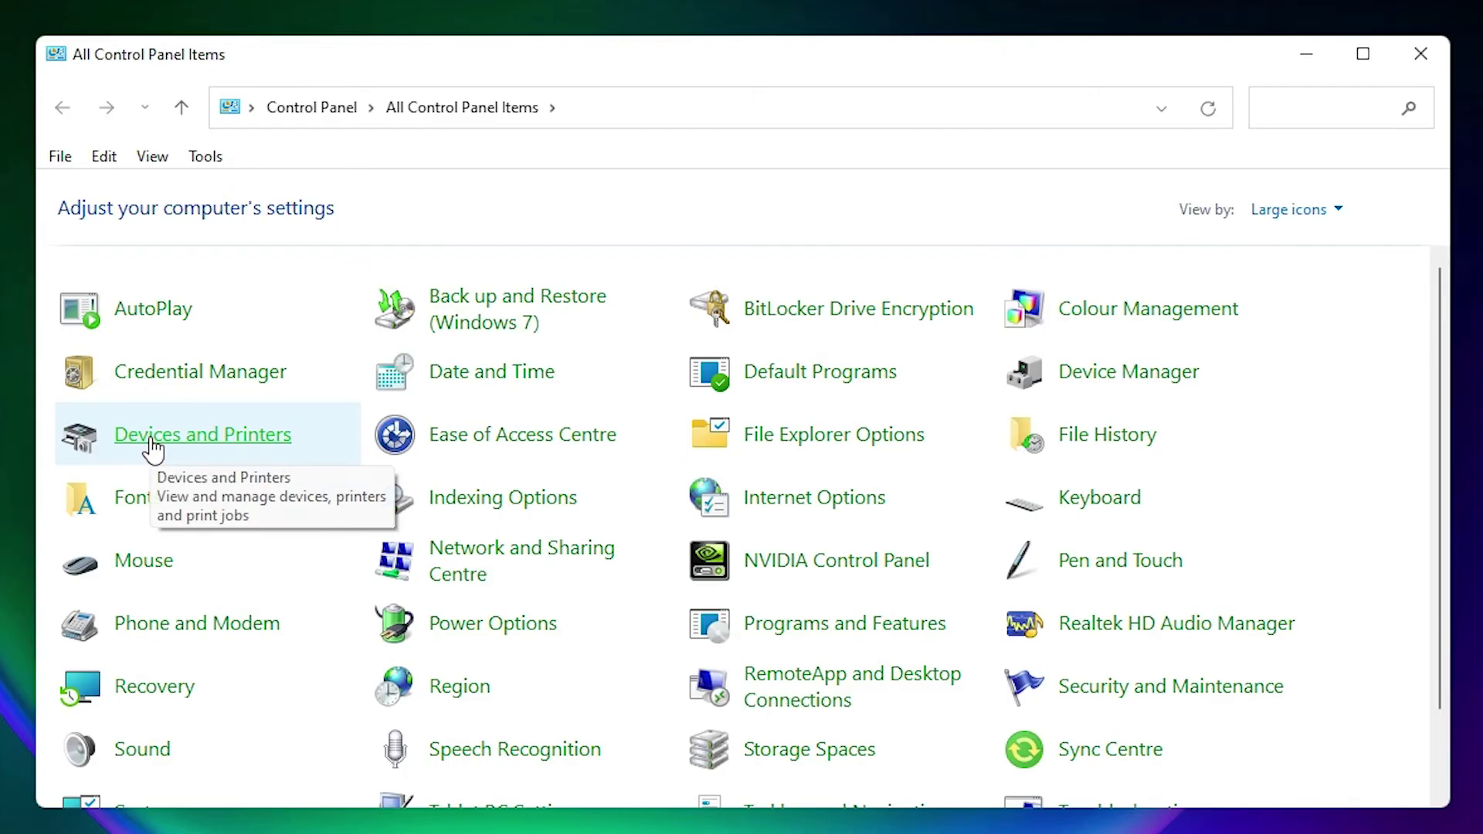
pyautogui.click(154, 448)
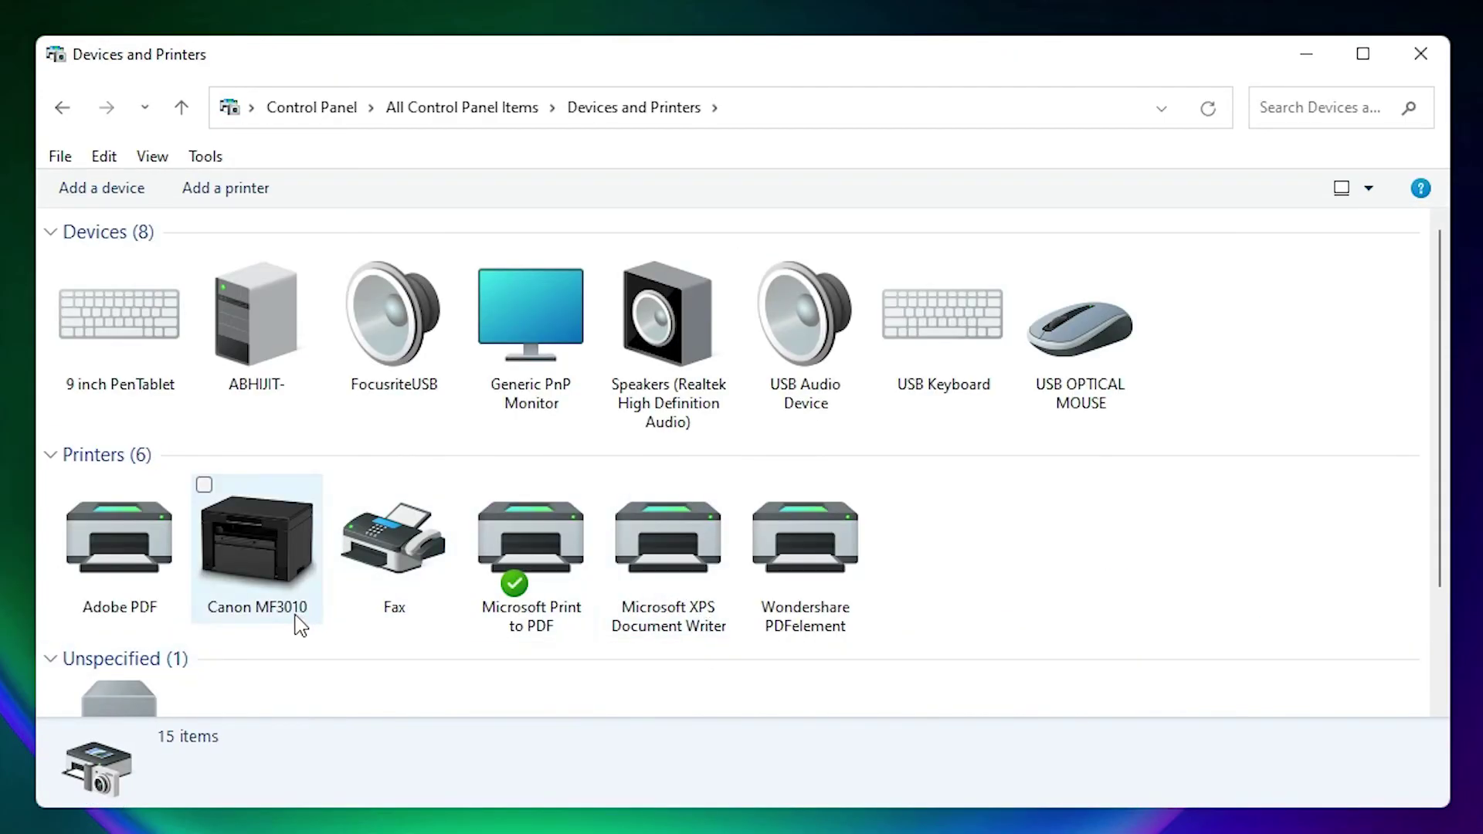
pyautogui.moveTo(307, 625)
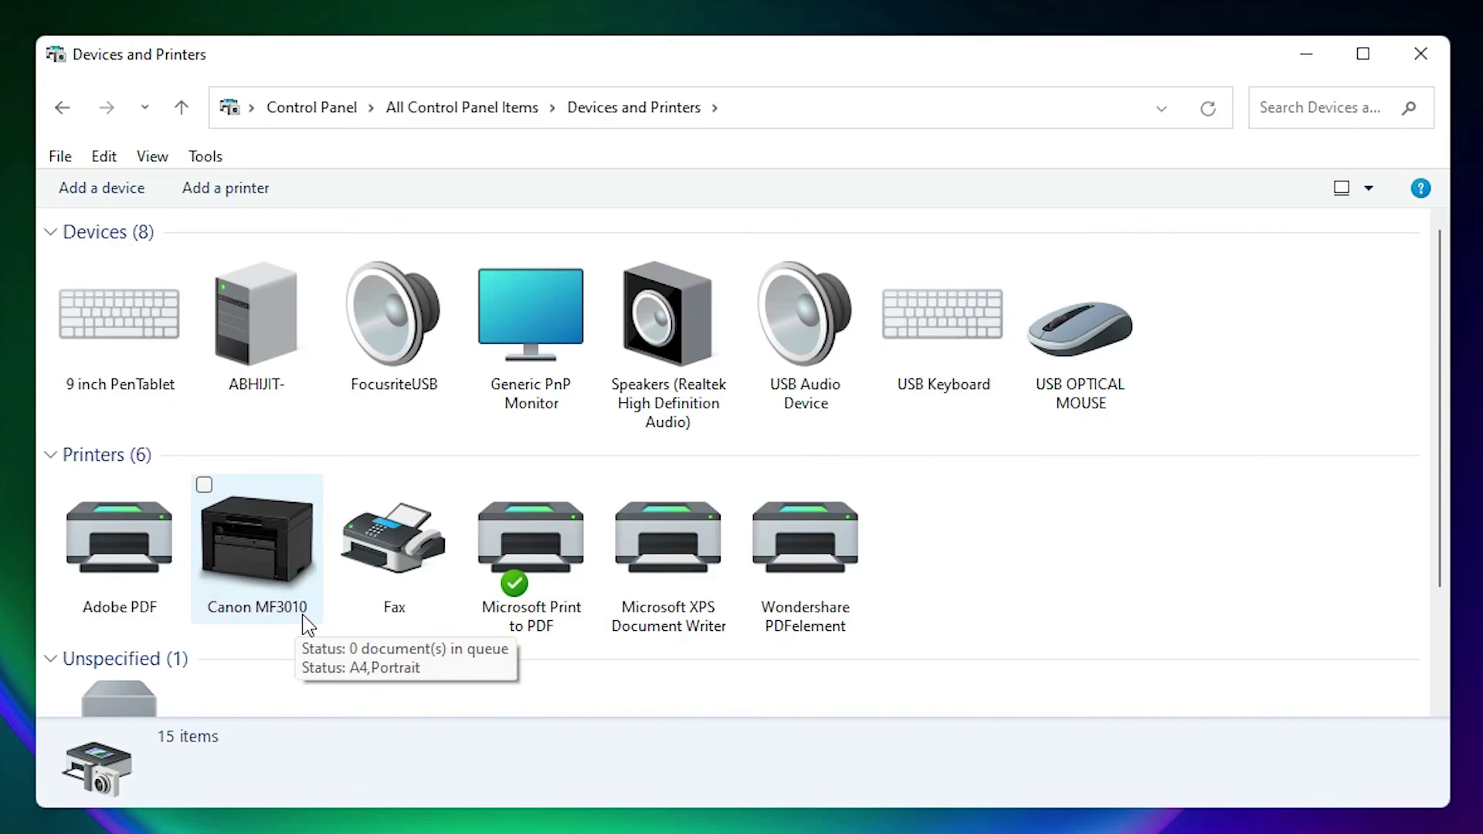